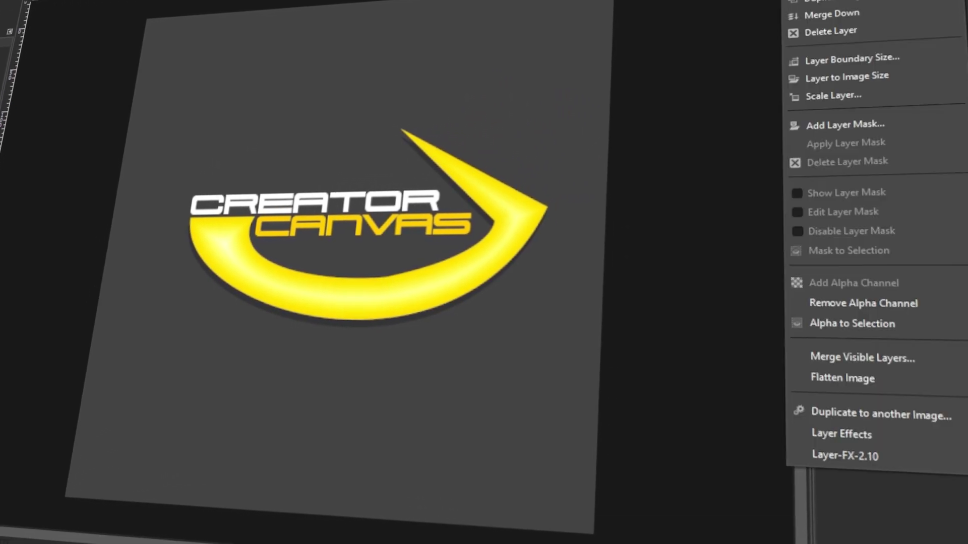
{"action": "left_click", "coordinate": [907, 320]}
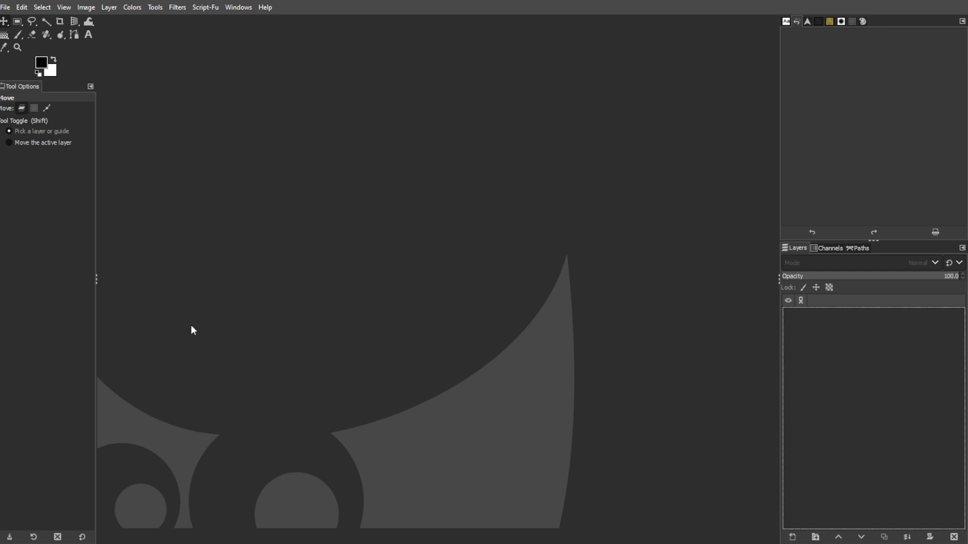
Step: Create a new image 500 px wide and 500 px high
{"action": "key", "text": "ctrl+n"}
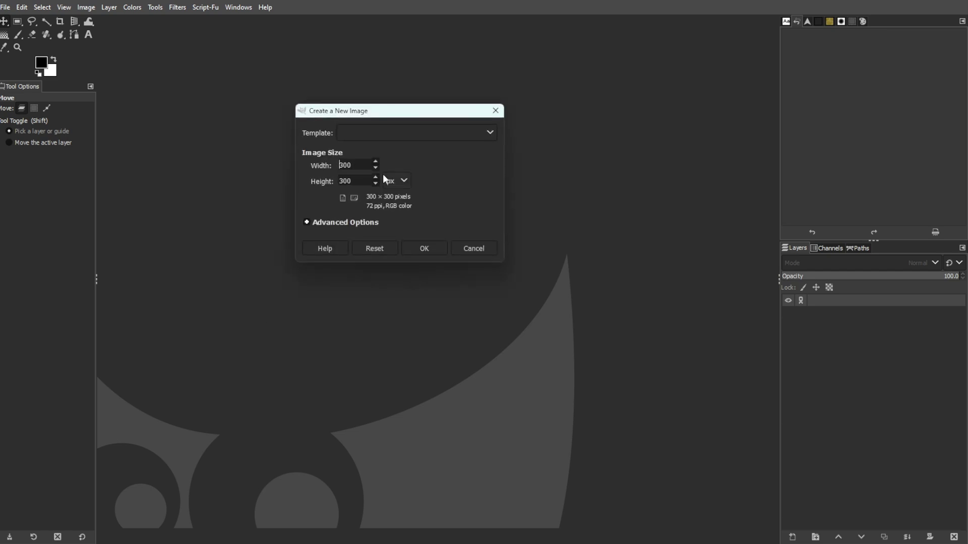
{"action": "left_click_drag", "start_coordinate": [352, 165], "coordinate": [246, 168]}
{"action": "type", "text": "500"}
{"action": "key", "text": "Tab"}
{"action": "type", "text": "500"}
{"action": "left_click", "coordinate": [424, 248]}
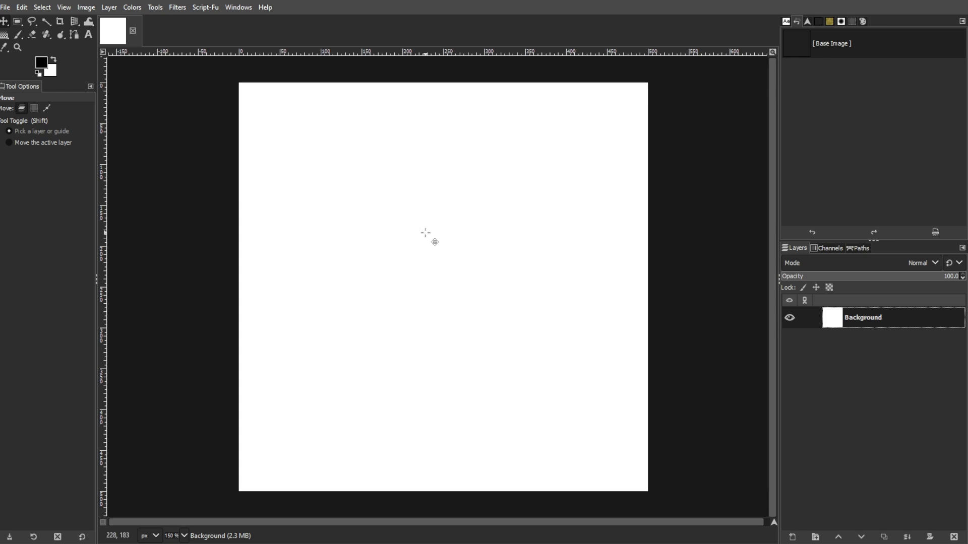
Step: Set the foreground colour to dark grey 434343 and bucket-fill the Background layer with it
{"action": "left_click", "coordinate": [41, 64]}
{"action": "left_click_drag", "start_coordinate": [197, 125], "coordinate": [175, 150]}
{"action": "left_click", "coordinate": [336, 226]}
{"action": "left_click", "coordinate": [5, 35]}
{"action": "left_click", "coordinate": [30, 35]}
{"action": "left_click", "coordinate": [456, 221]}
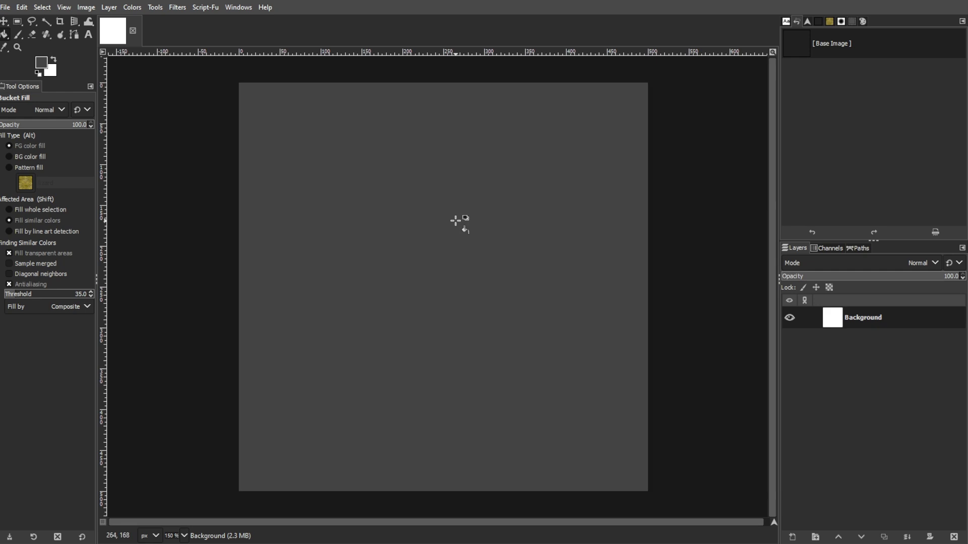
{"action": "left_click", "coordinate": [4, 21]}
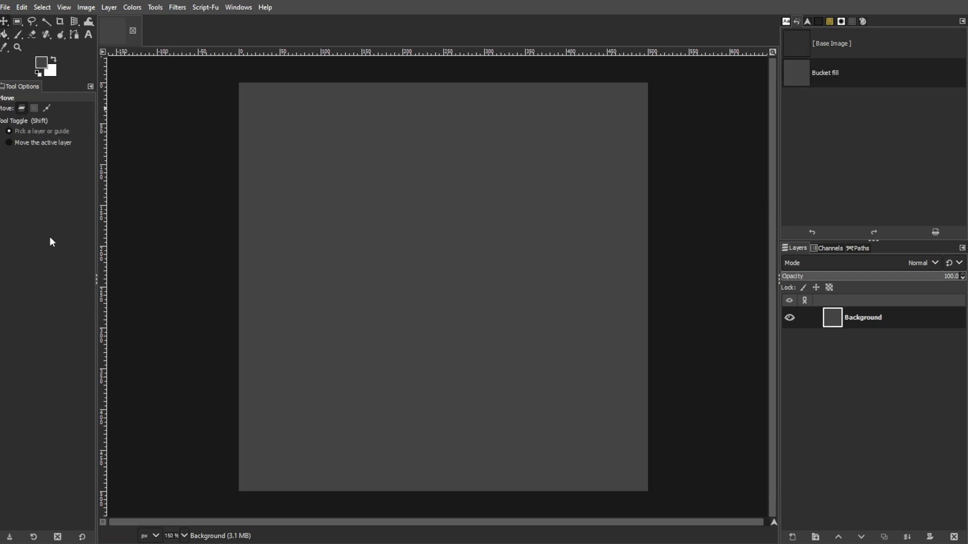
Step: Add a white text layer reading "Creator" on the canvas
{"action": "key", "text": "t"}
{"action": "left_click", "coordinate": [323, 230]}
{"action": "type", "text": "Creator"}
{"action": "left_click", "coordinate": [485, 216]}
Step: Change the font of the Creator text to 911 Porscha Bold
{"action": "left_click_drag", "start_coordinate": [374, 200], "coordinate": [322, 201]}
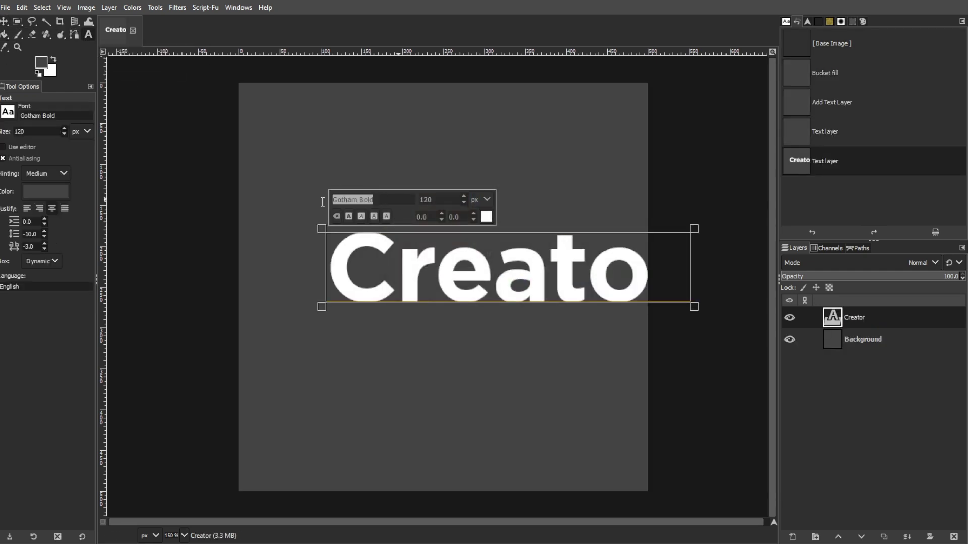
{"action": "key", "text": "BackSpace"}
{"action": "left_click", "coordinate": [8, 112]}
{"action": "scroll", "coordinate": [53, 198], "scroll_direction": "up", "scroll_amount": 15}
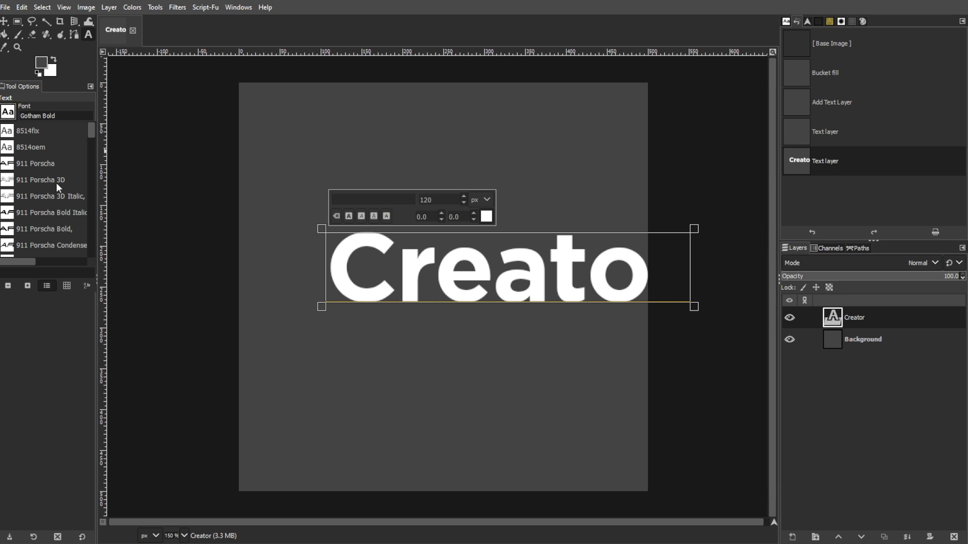
{"action": "double_click", "coordinate": [41, 180]}
{"action": "left_click", "coordinate": [8, 111]}
{"action": "double_click", "coordinate": [38, 227]}
Step: Set the Creator text size to 50 px and move the text to the middle of the canvas
{"action": "left_click", "coordinate": [4, 21]}
{"action": "double_click", "coordinate": [373, 233]}
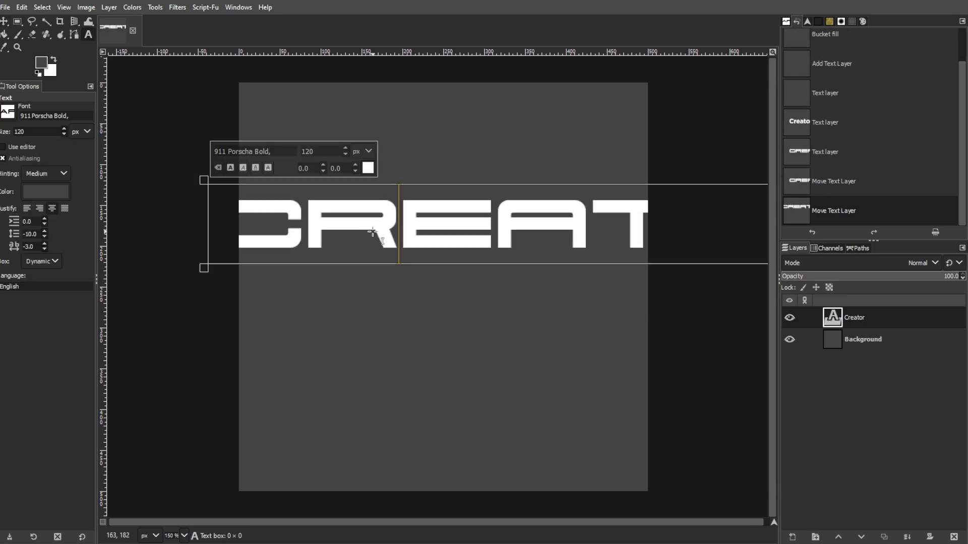
{"action": "double_click", "coordinate": [322, 152]}
{"action": "key", "text": "BackSpace"}
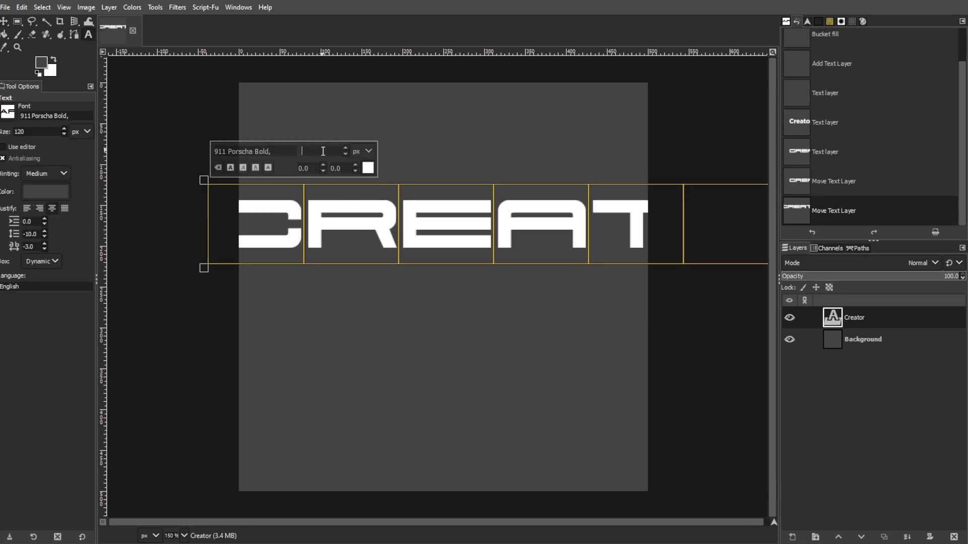
{"action": "type", "text": "70"}
{"action": "key", "text": "Return"}
{"action": "left_click_drag", "start_coordinate": [323, 151], "coordinate": [267, 154]}
{"action": "type", "text": "50"}
{"action": "key", "text": "Return"}
{"action": "left_click", "coordinate": [4, 21]}
{"action": "left_click_drag", "start_coordinate": [382, 196], "coordinate": [483, 254]}
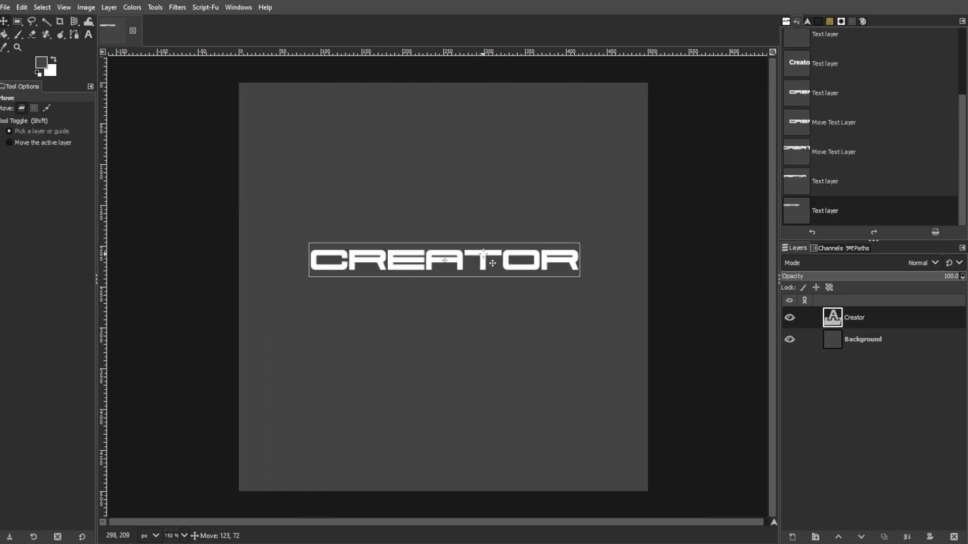
Step: Add a second white text layer reading "canvas" in 911 Porscha Bold at 50 px
{"action": "left_click", "coordinate": [89, 34]}
{"action": "left_click", "coordinate": [428, 342]}
{"action": "type", "text": "canvas"}
{"action": "key", "text": "ctrl+a"}
{"action": "left_click", "coordinate": [588, 329]}
{"action": "left_click", "coordinate": [618, 426]}
{"action": "double_click", "coordinate": [526, 313]}
{"action": "type", "text": "50"}
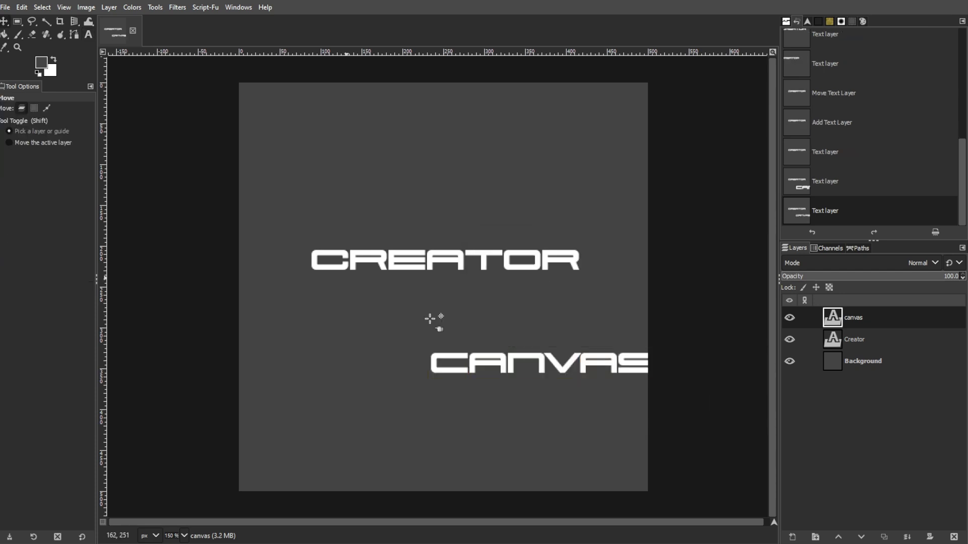
Step: Move the canvas text directly beneath the Creator text, shifted to the right of its first letters
{"action": "left_click_drag", "start_coordinate": [538, 358], "coordinate": [497, 277]}
{"action": "left_click", "coordinate": [464, 291]}
{"action": "left_click", "coordinate": [457, 287]}
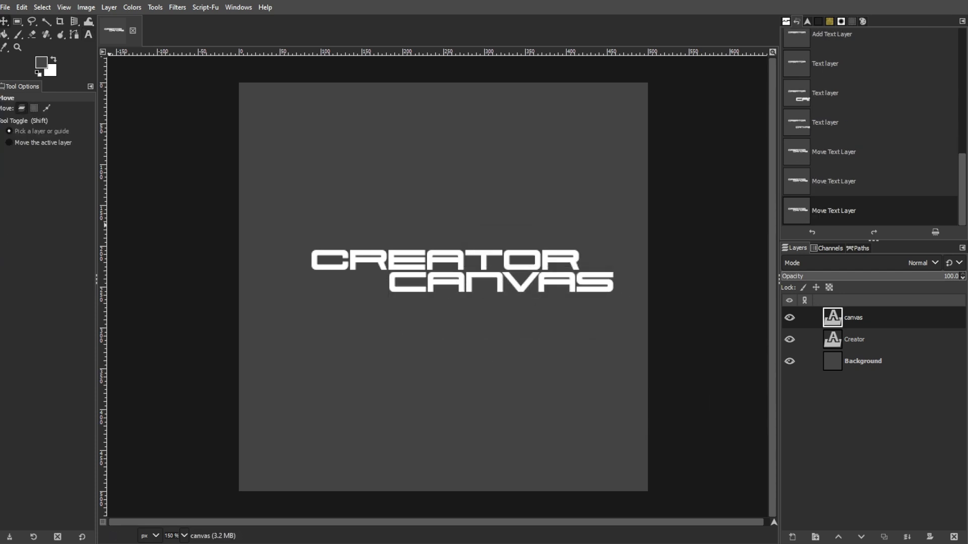
{"action": "left_click", "coordinate": [76, 34]}
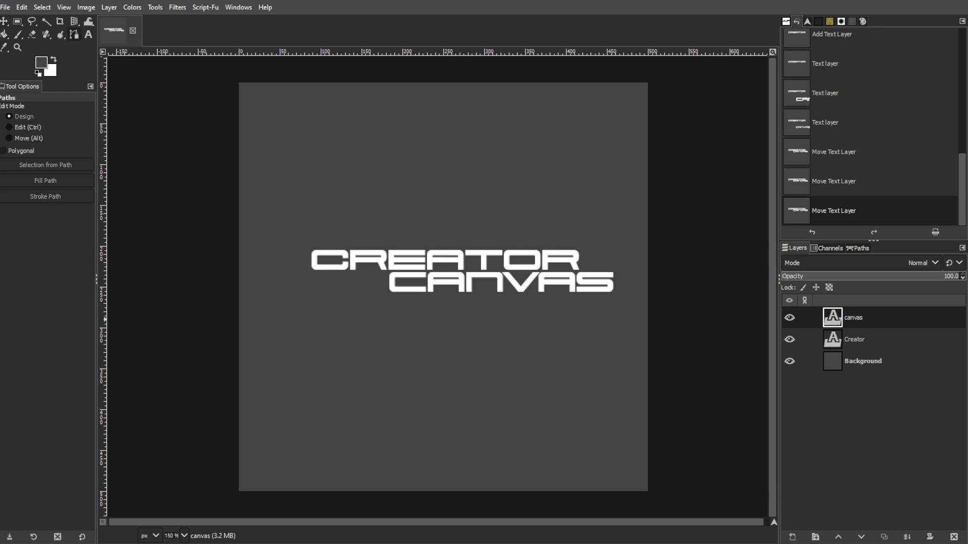
{"action": "left_click", "coordinate": [383, 276]}
{"action": "left_click", "coordinate": [310, 277]}
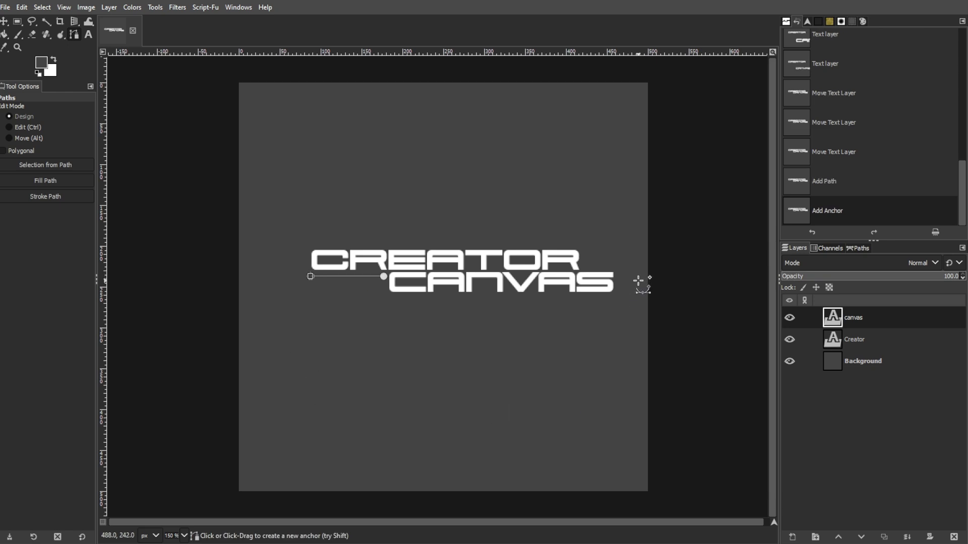
{"action": "key", "text": "ctrl+z"}
{"action": "key", "text": "ctrl+z"}
Step: Reduce the Creator text size to 40 px
{"action": "key", "text": "t"}
{"action": "double_click", "coordinate": [427, 254]}
{"action": "left_click_drag", "start_coordinate": [417, 212], "coordinate": [384, 213]}
{"action": "type", "text": "30"}
{"action": "key", "text": "Return"}
{"action": "type", "text": "40"}
Step: Reduce the canvas text size to 40 px and colour it yellow
{"action": "left_click", "coordinate": [478, 283]}
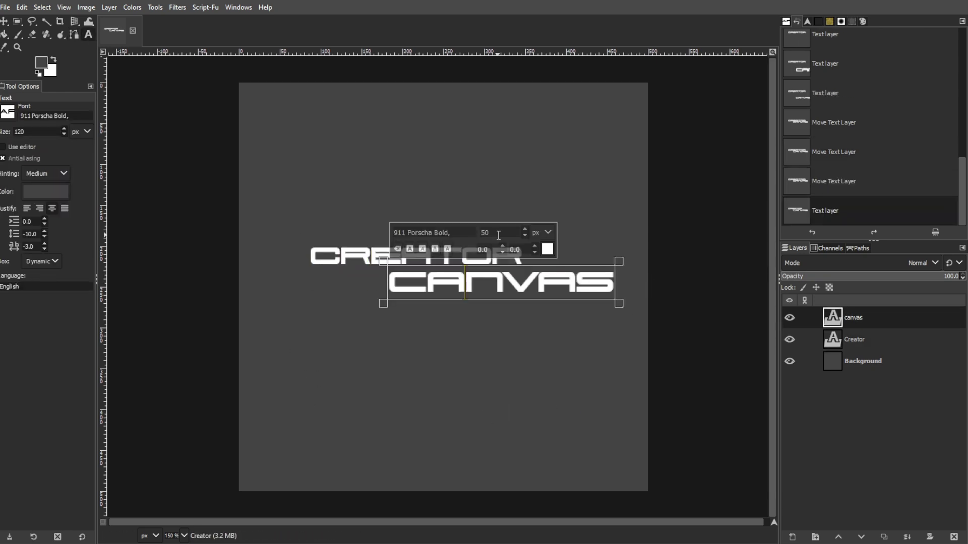
{"action": "left_click", "coordinate": [547, 249]}
{"action": "left_click", "coordinate": [590, 344]}
{"action": "key", "text": "m"}
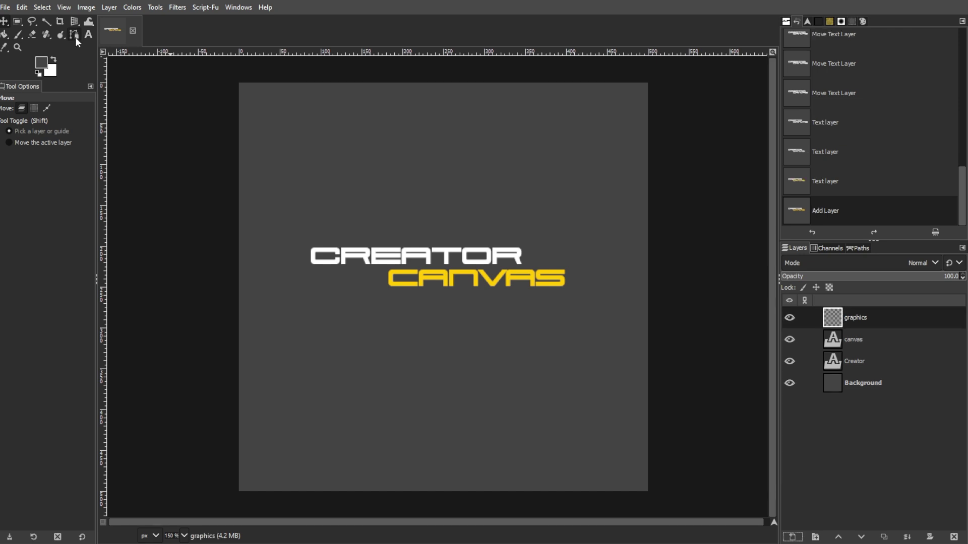
Step: Start a path on the graphics layer with a horizontal segment under CREATOR, from the start of CANVAS to the left edge of CREATOR
{"action": "left_click", "coordinate": [75, 36]}
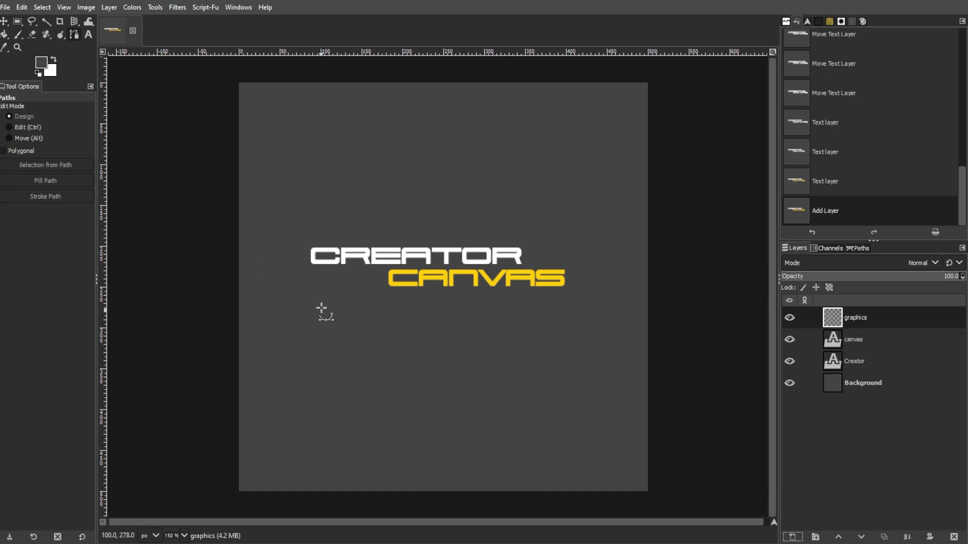
{"action": "left_click", "coordinate": [385, 270]}
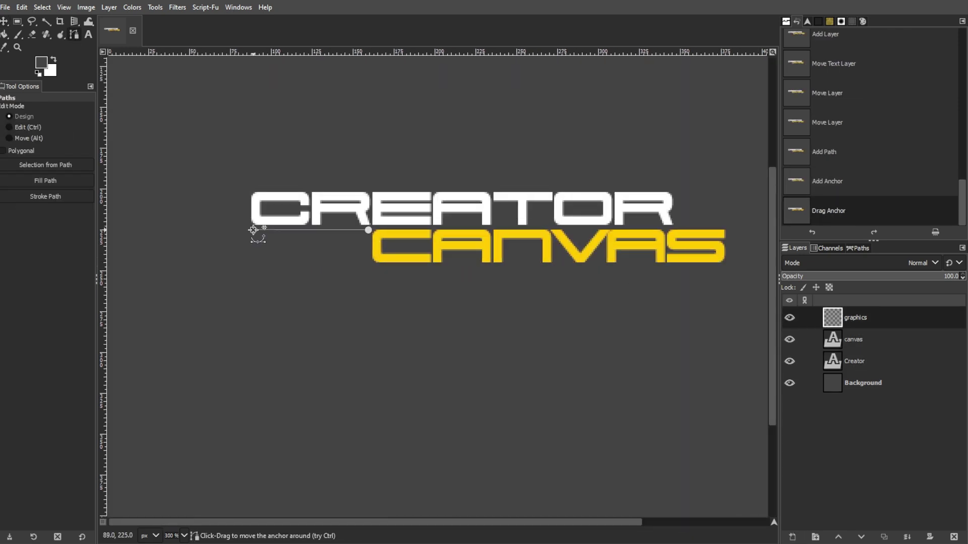
{"action": "scroll", "coordinate": [253, 230], "scroll_direction": "down", "scroll_amount": 2}
{"action": "left_click_drag", "start_coordinate": [598, 237], "coordinate": [629, 210]}
{"action": "mouse_move", "coordinate": [568, 265]}
{"action": "left_mouse_down"}
{"action": "mouse_move", "coordinate": [378, 388]}
{"action": "mouse_move", "coordinate": [413, 403]}
{"action": "left_mouse_up"}
{"action": "key", "text": "ctrl+z"}
{"action": "key", "text": "ctrl+z"}
{"action": "key", "text": "ctrl+z"}
{"action": "key", "text": "ctrl+z"}
Step: Draw the swoosh's outer curve from the left end of the segment, sweeping below the text to beyond the end of CANVAS
{"action": "left_click_drag", "start_coordinate": [309, 238], "coordinate": [299, 213]}
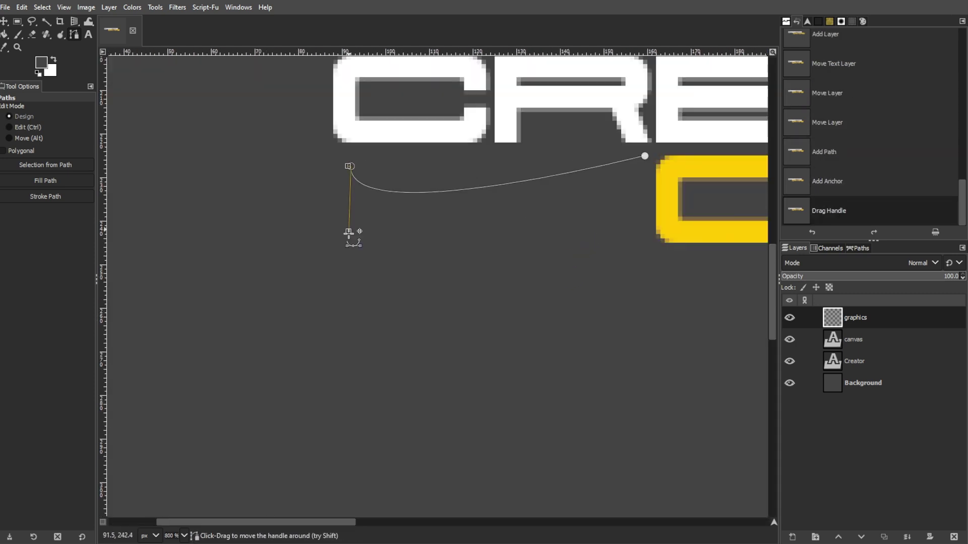
{"action": "left_click_drag", "start_coordinate": [350, 232], "coordinate": [347, 158]}
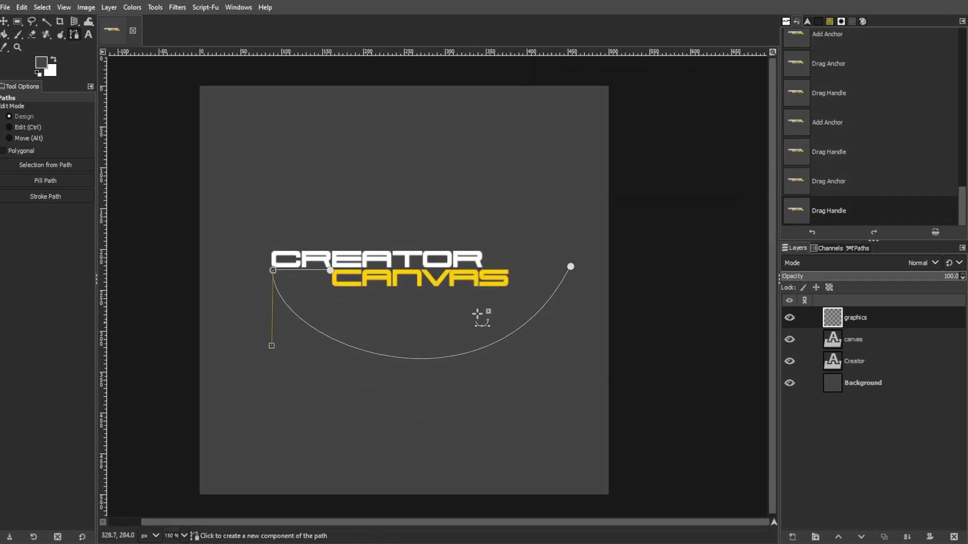
{"action": "left_click_drag", "start_coordinate": [570, 266], "coordinate": [528, 264]}
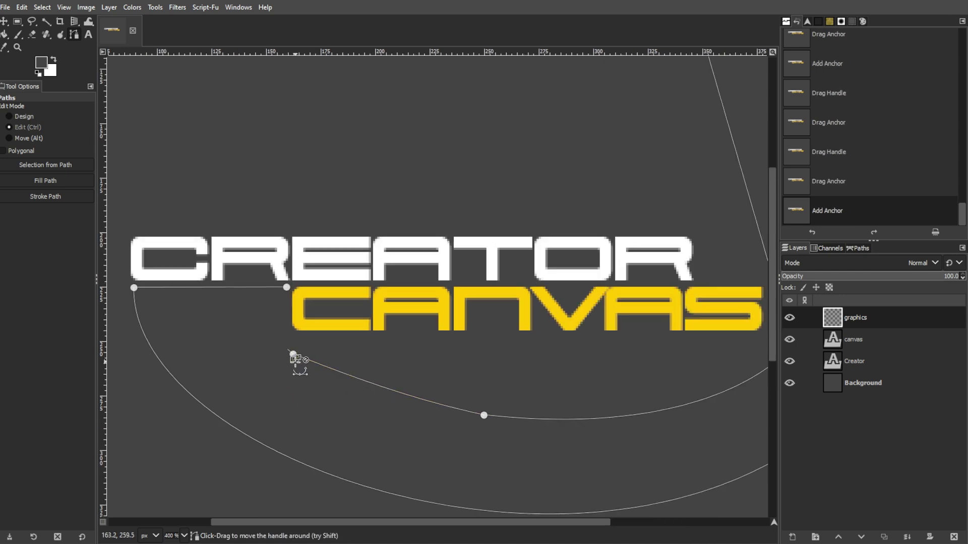
Step: Close the path at its starting anchor and bend the left end of the inner curve around the C of CANVAS
{"action": "left_click_drag", "start_coordinate": [296, 358], "coordinate": [341, 393]}
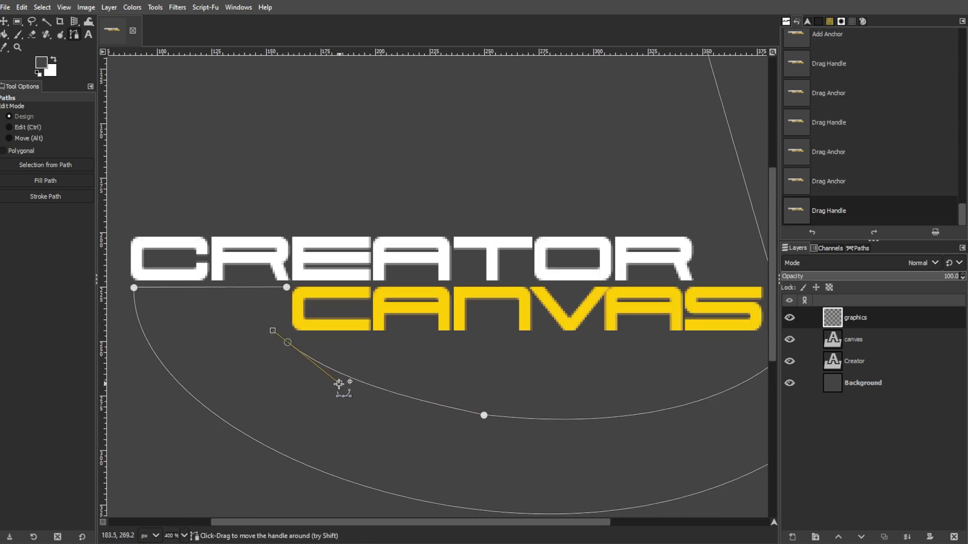
{"action": "left_click", "coordinate": [287, 289], "text": "ctrl"}
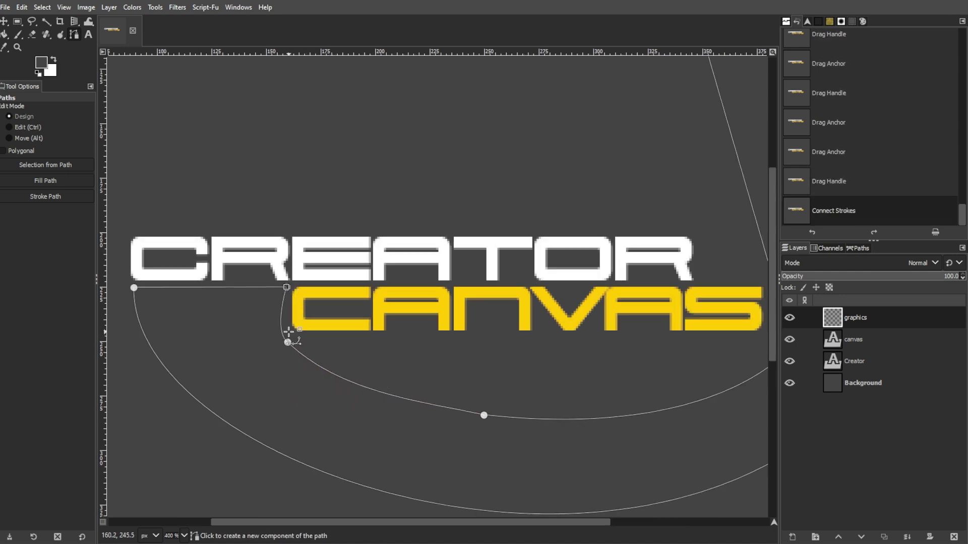
{"action": "left_click", "coordinate": [287, 342]}
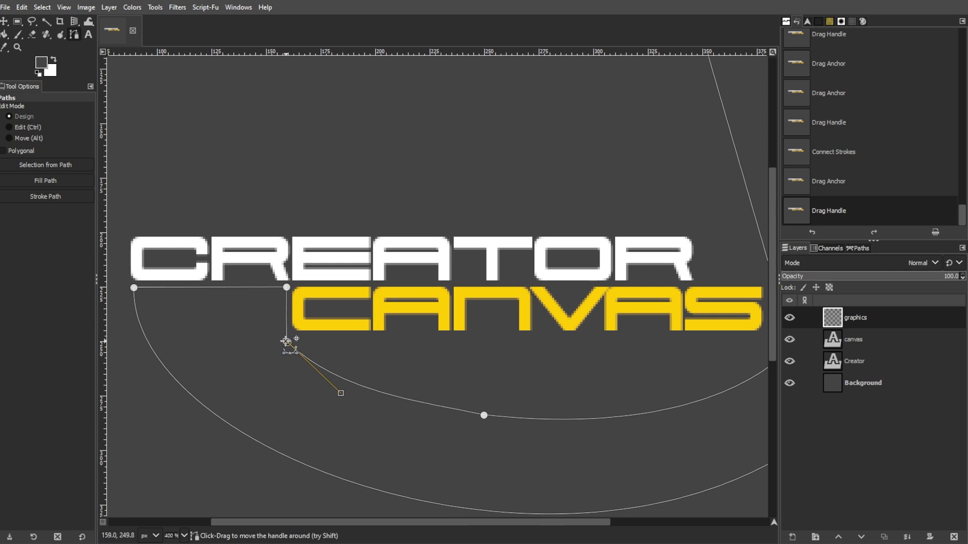
{"action": "left_click_drag", "start_coordinate": [287, 340], "coordinate": [256, 303]}
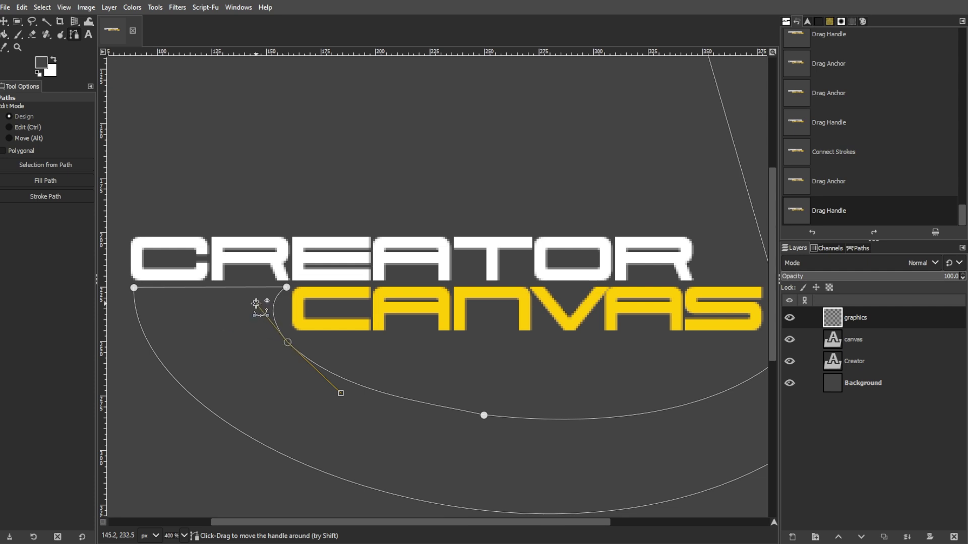
Step: Reposition the inner curve's right end and lower anchor, and adjust its handles so it bows beneath the text
{"action": "scroll", "coordinate": [242, 333], "scroll_direction": "down", "scroll_amount": 1}
{"action": "left_click_drag", "start_coordinate": [654, 342], "coordinate": [654, 300]}
{"action": "left_click_drag", "start_coordinate": [423, 396], "coordinate": [479, 392]}
{"action": "left_click_drag", "start_coordinate": [437, 384], "coordinate": [413, 386]}
{"action": "left_click_drag", "start_coordinate": [659, 409], "coordinate": [637, 374]}
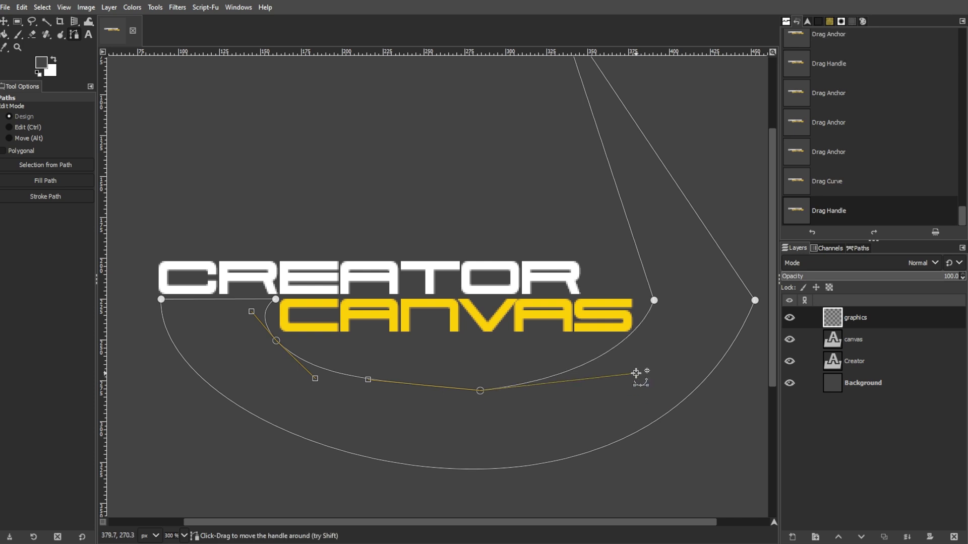
Step: Move the inner curve's anchors lower and adjust both corner anchors at the swoosh's right end to thin the shape
{"action": "left_click_drag", "start_coordinate": [479, 392], "coordinate": [485, 415]}
{"action": "mouse_move", "coordinate": [654, 300]}
{"action": "left_mouse_down"}
{"action": "mouse_move", "coordinate": [689, 301]}
{"action": "mouse_move", "coordinate": [668, 302]}
{"action": "left_mouse_up"}
{"action": "mouse_move", "coordinate": [755, 300]}
{"action": "left_mouse_down"}
{"action": "mouse_move", "coordinate": [710, 307]}
{"action": "mouse_move", "coordinate": [748, 292]}
{"action": "left_mouse_up"}
{"action": "mouse_move", "coordinate": [669, 302]}
{"action": "left_mouse_down"}
{"action": "mouse_move", "coordinate": [687, 311]}
{"action": "mouse_move", "coordinate": [668, 312]}
{"action": "left_mouse_up"}
{"action": "left_click", "coordinate": [750, 293]}
{"action": "key", "text": "ctrl+z"}
{"action": "left_click", "coordinate": [485, 413]}
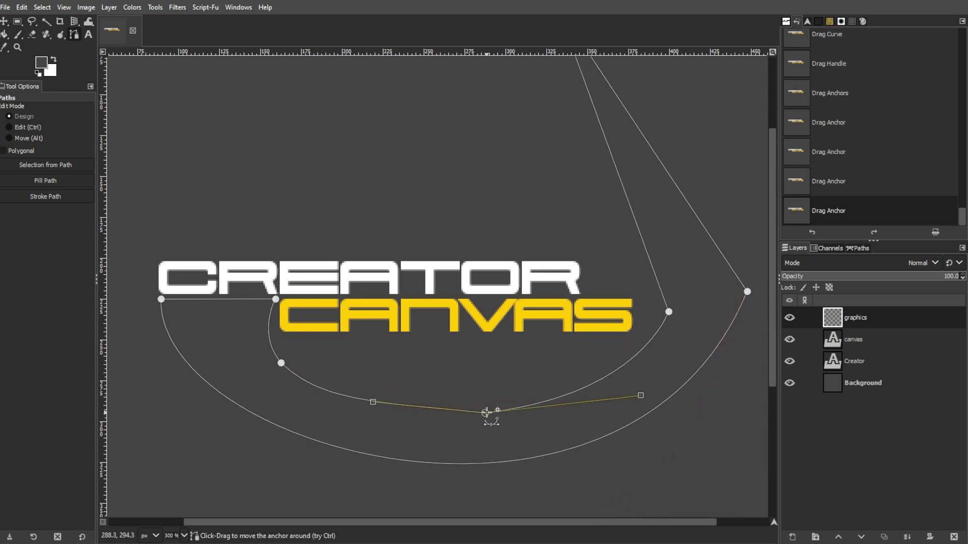
Step: Adjust the handles of the inner curve's lowest anchor to smooth the curve on both sides
{"action": "left_click_drag", "start_coordinate": [640, 395], "coordinate": [649, 385]}
{"action": "left_click_drag", "start_coordinate": [321, 389], "coordinate": [403, 421]}
{"action": "left_click_drag", "start_coordinate": [649, 385], "coordinate": [653, 378]}
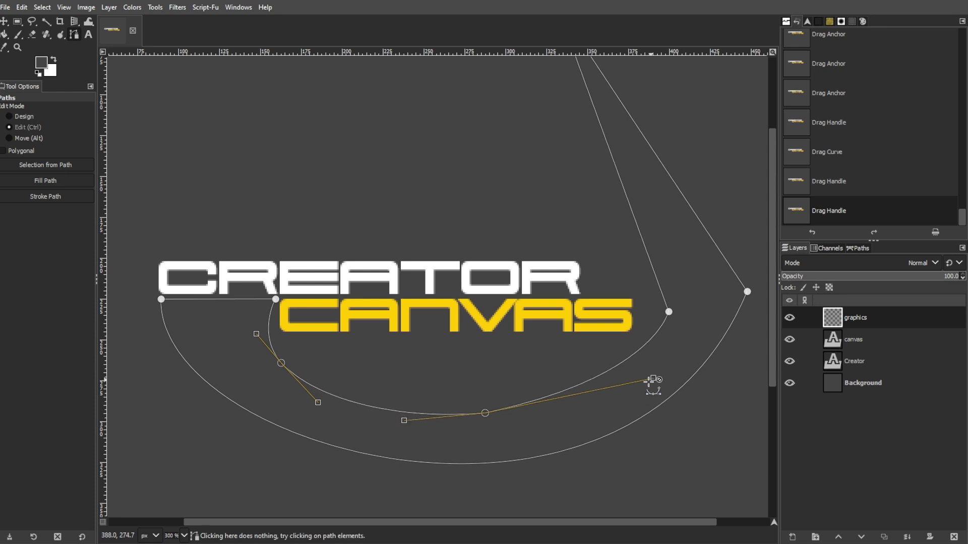
Step: Pull the arrow's tip anchor down closer to the text and fine-tune the inner curve's lower anchors
{"action": "scroll", "coordinate": [650, 382], "scroll_direction": "down", "scroll_amount": 1}
{"action": "scroll", "coordinate": [613, 393], "scroll_direction": "up", "scroll_amount": 1}
{"action": "scroll", "coordinate": [613, 393], "scroll_direction": "down", "scroll_amount": 1}
{"action": "left_click_drag", "start_coordinate": [594, 132], "coordinate": [560, 232]}
{"action": "left_click_drag", "start_coordinate": [545, 403], "coordinate": [565, 394]}
{"action": "left_click_drag", "start_coordinate": [412, 368], "coordinate": [409, 363]}
{"action": "left_click", "coordinate": [565, 393]}
{"action": "mouse_move", "coordinate": [566, 395]}
{"action": "left_mouse_down"}
{"action": "mouse_move", "coordinate": [575, 391]}
{"action": "mouse_move", "coordinate": [559, 392]}
{"action": "left_mouse_up"}
{"action": "scroll", "coordinate": [453, 392], "scroll_direction": "up", "scroll_amount": 1}
{"action": "scroll", "coordinate": [456, 392], "scroll_direction": "down", "scroll_amount": 1}
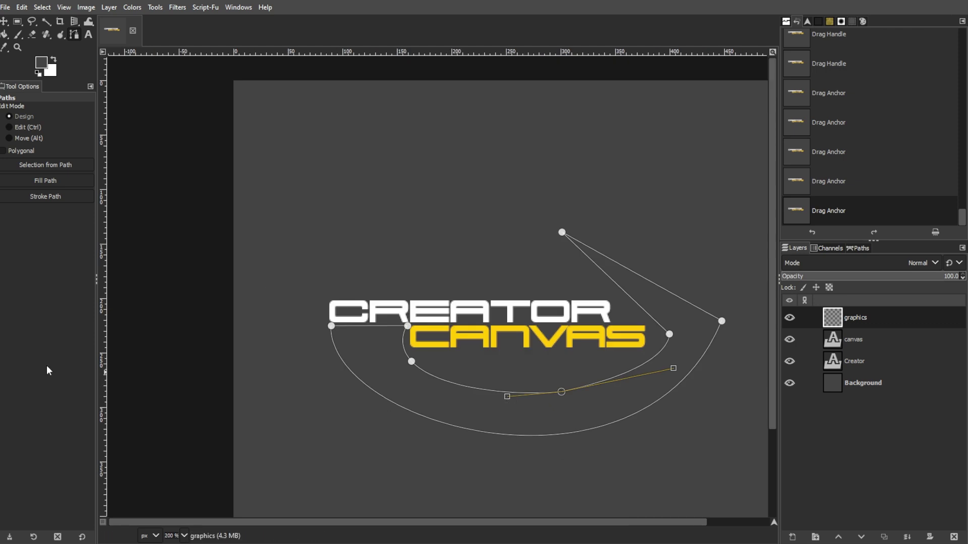
Step: Convert the path to a selection and replace the graphics layer with a new transparent 500 x 500 px layer named graphics
{"action": "key", "text": "shift+v"}
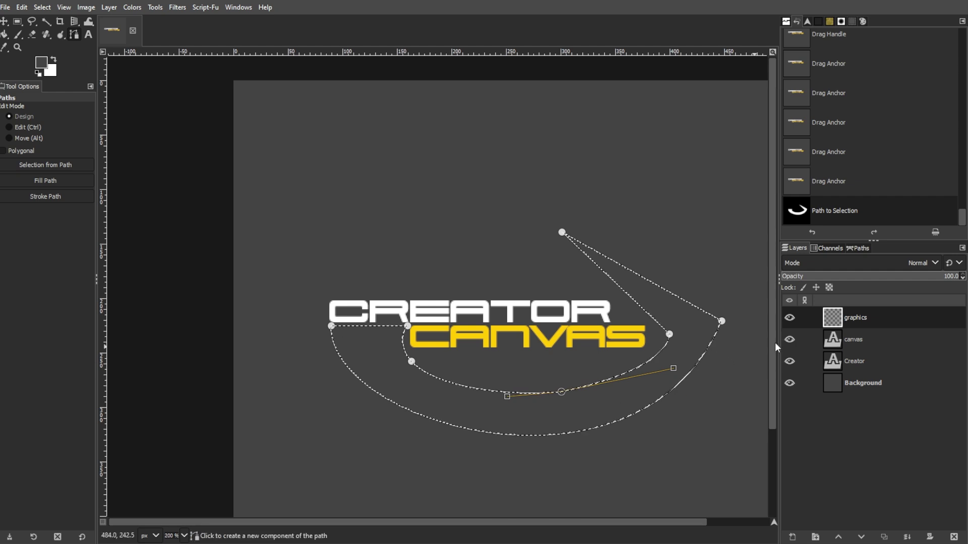
{"action": "left_click", "coordinate": [953, 537]}
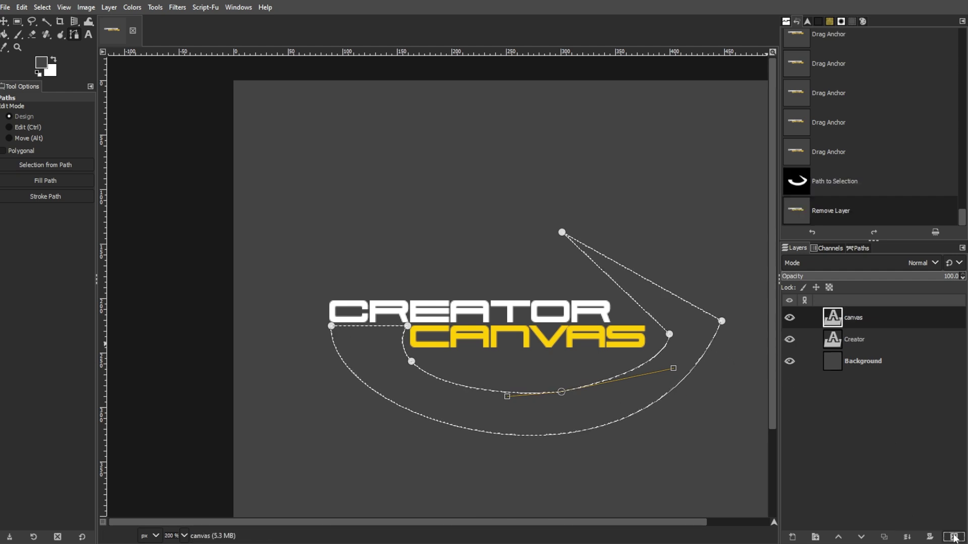
{"action": "left_click", "coordinate": [792, 537]}
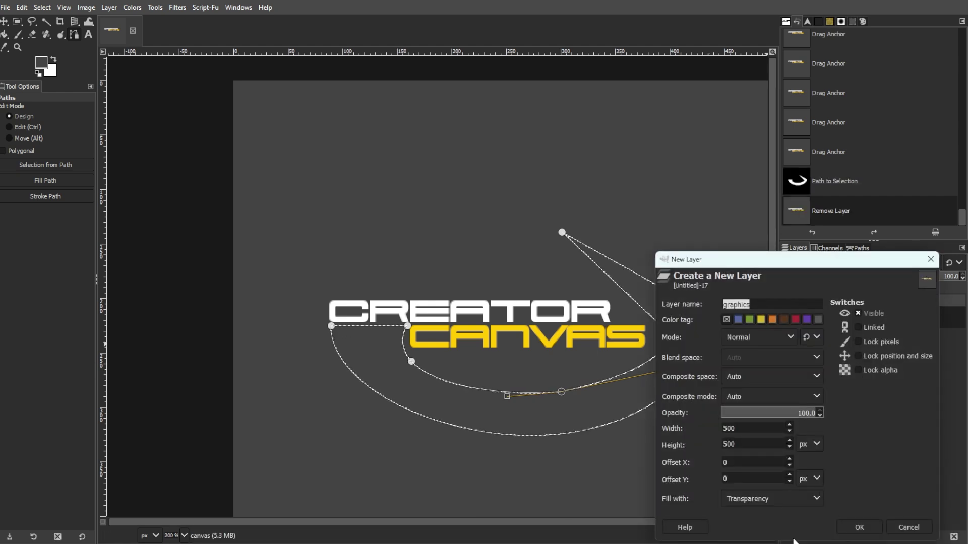
{"action": "left_click", "coordinate": [863, 531]}
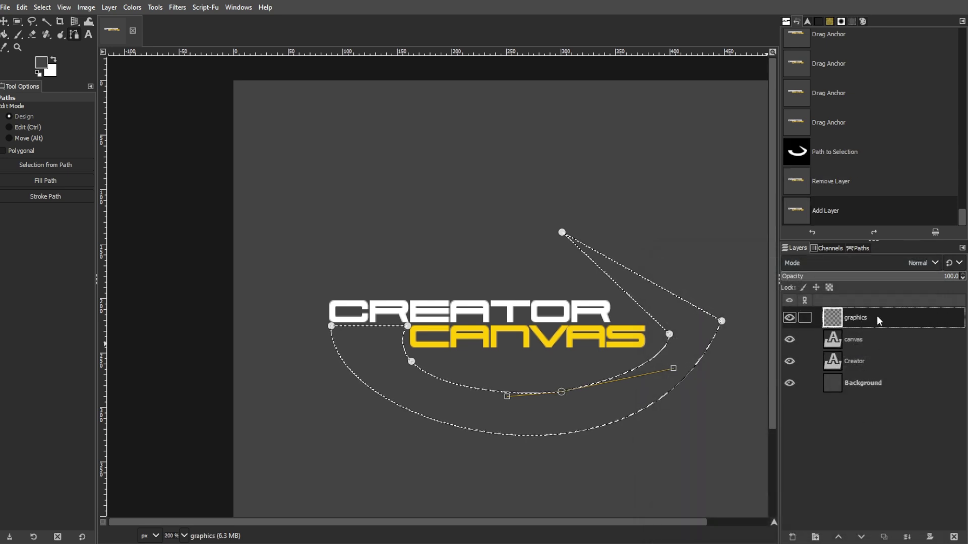
Step: Set the foreground colour to a pale cream yellow and the background colour to golden yellow
{"action": "left_click", "coordinate": [42, 62]}
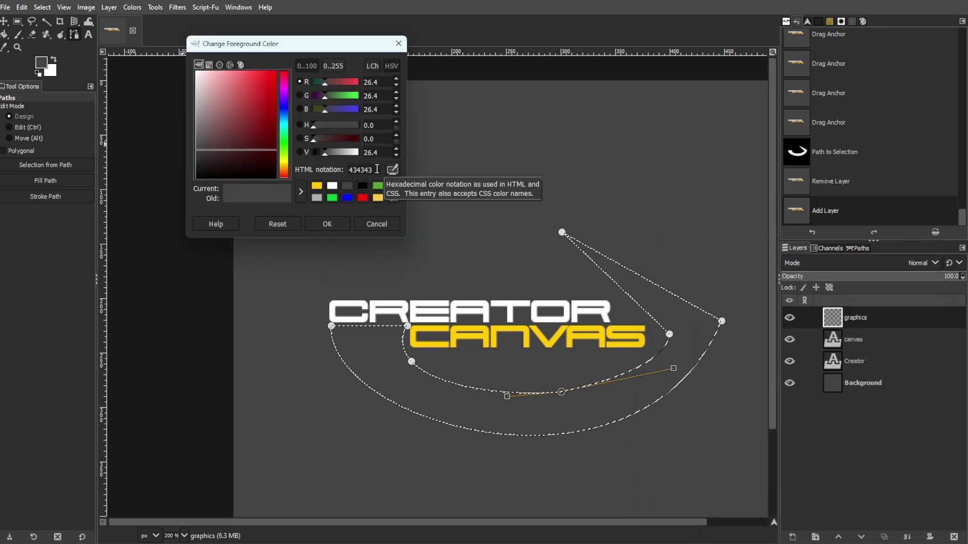
{"action": "left_click_drag", "start_coordinate": [377, 170], "coordinate": [339, 175]}
{"action": "type", "text": "dcf6ff"}
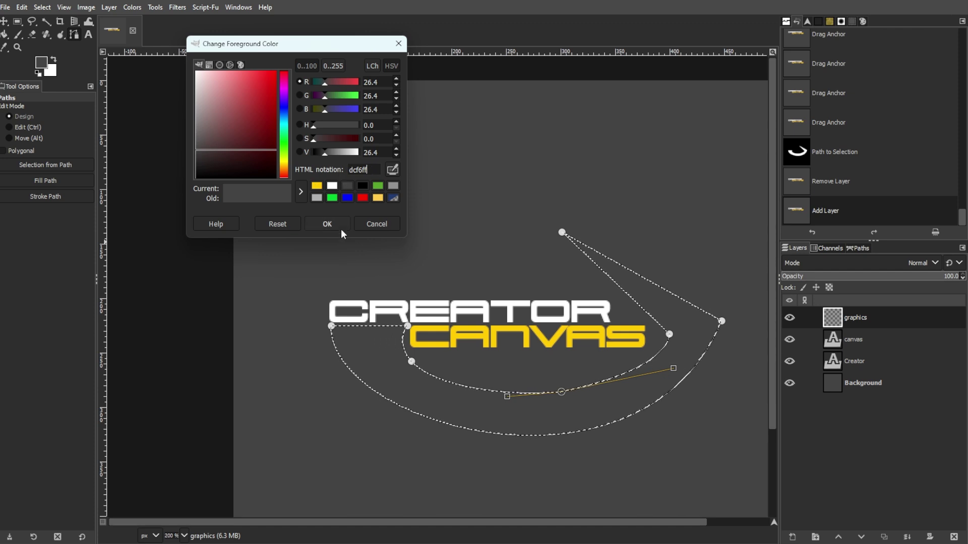
{"action": "left_click", "coordinate": [316, 185]}
{"action": "left_click_drag", "start_coordinate": [256, 74], "coordinate": [234, 50]}
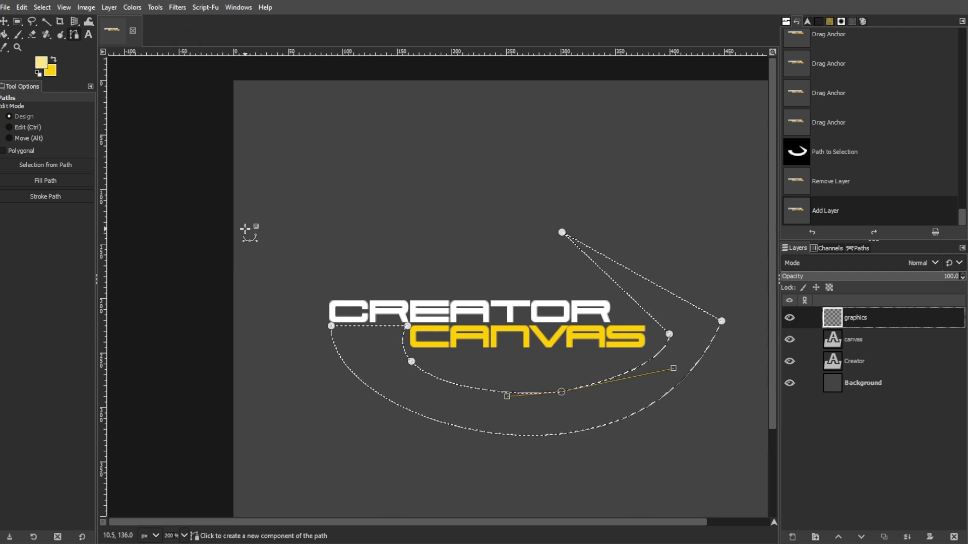
{"action": "left_click_drag", "start_coordinate": [231, 77], "coordinate": [216, 70]}
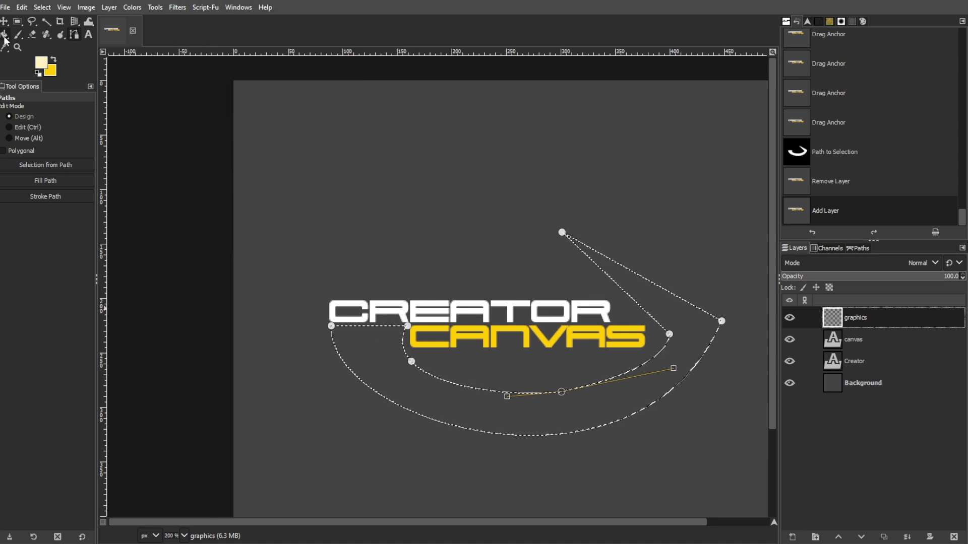
Step: Fill the swoosh selection with a Shaped (angular) FG to BG gradient and clear the selection
{"action": "left_click", "coordinate": [5, 35]}
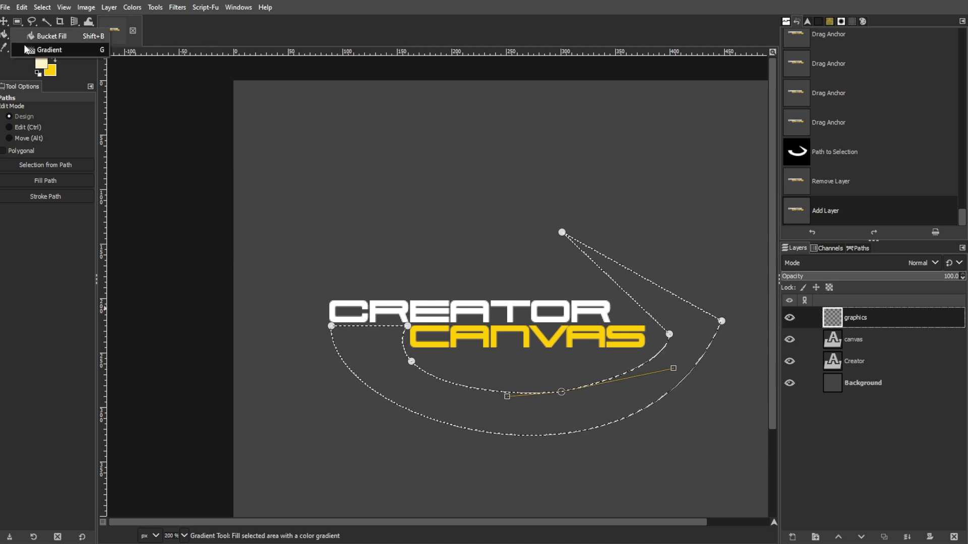
{"action": "key", "text": "g"}
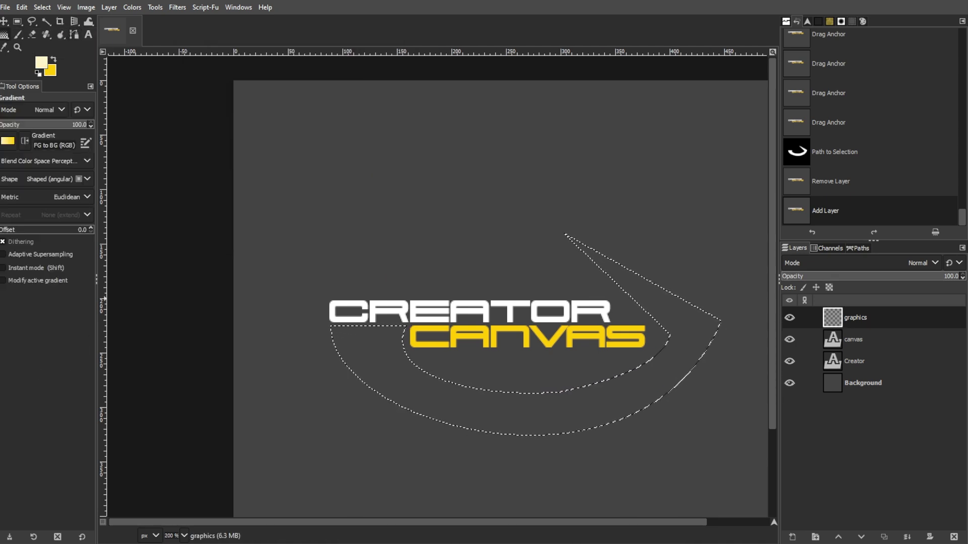
{"action": "left_click_drag", "start_coordinate": [462, 415], "coordinate": [480, 409]}
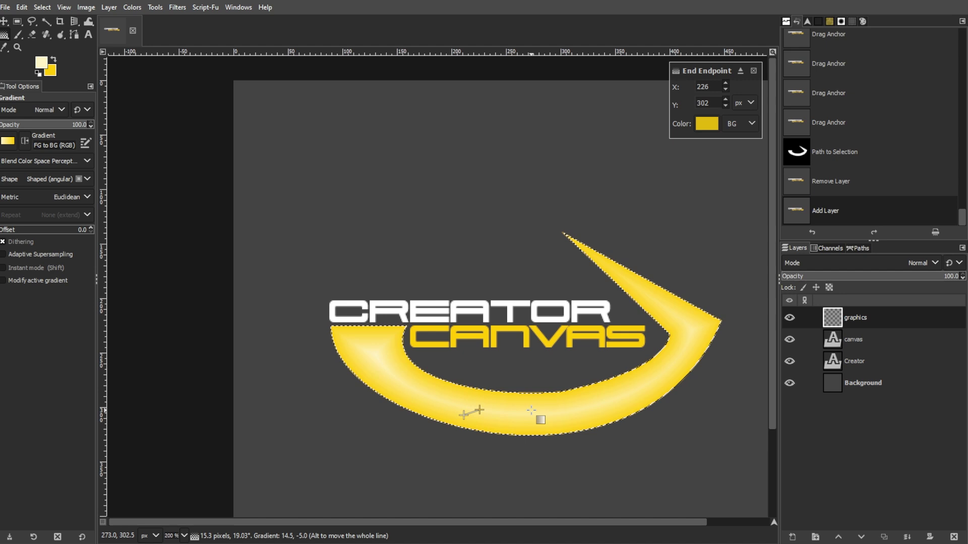
{"action": "left_click_drag", "start_coordinate": [480, 409], "coordinate": [532, 403]}
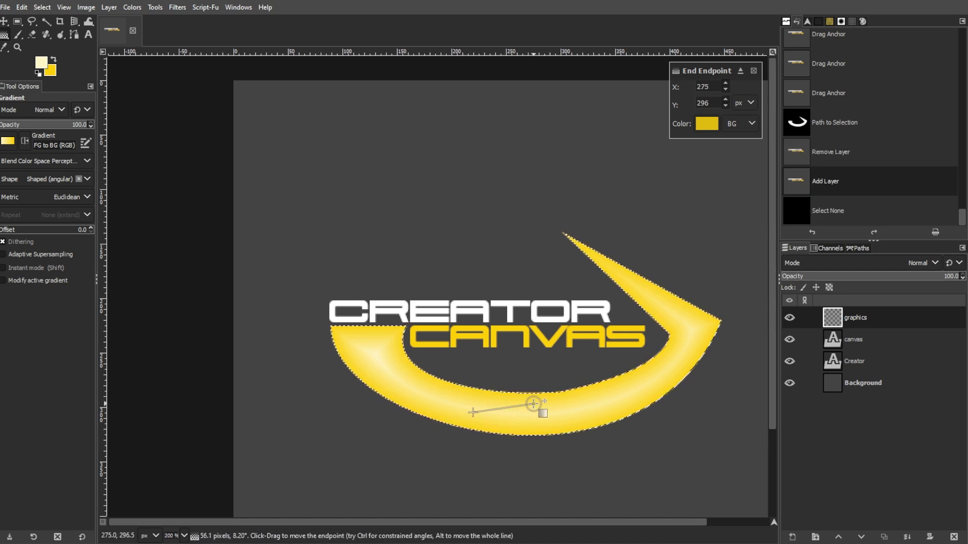
{"action": "key", "text": "Return"}
{"action": "key", "text": "ctrl+shift+a"}
{"action": "scroll", "coordinate": [535, 406], "scroll_direction": "down", "scroll_amount": 2}
{"action": "scroll", "coordinate": [549, 414], "scroll_direction": "down", "scroll_amount": 1}
{"action": "left_click_drag", "start_coordinate": [615, 522], "coordinate": [690, 522]}
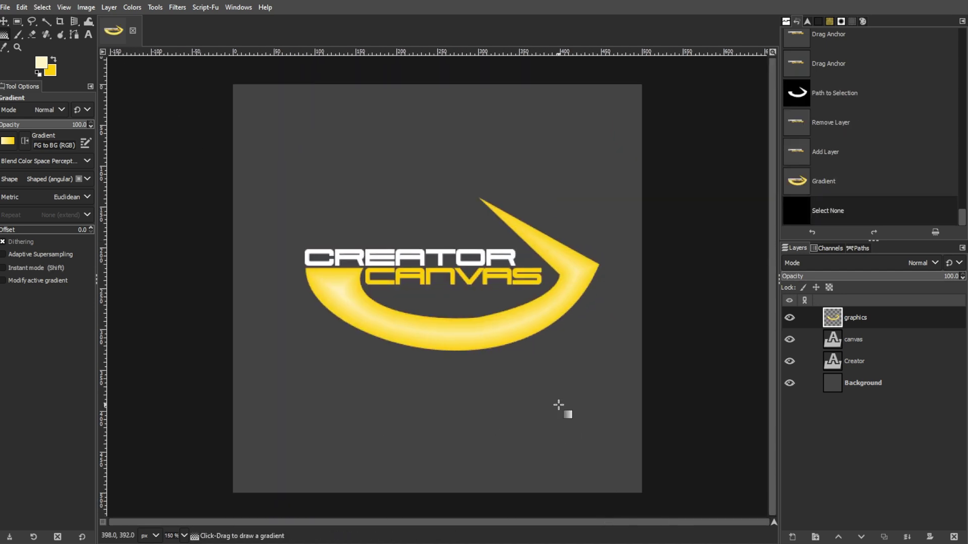
Step: Adjust the graphics layer's Brightness-Contrast to brightness -25 and contrast 35
{"action": "left_click", "coordinate": [4, 21]}
{"action": "left_click", "coordinate": [132, 7]}
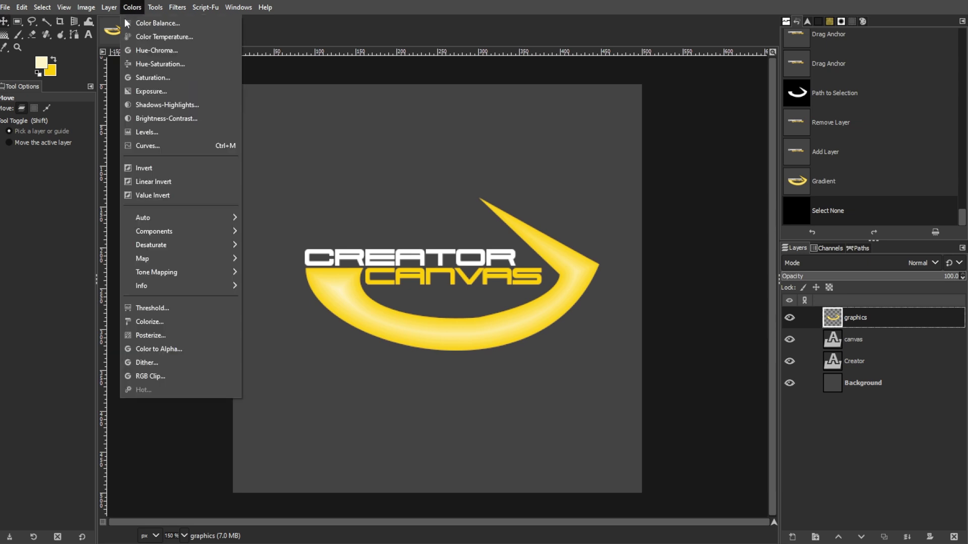
{"action": "left_click", "coordinate": [155, 123]}
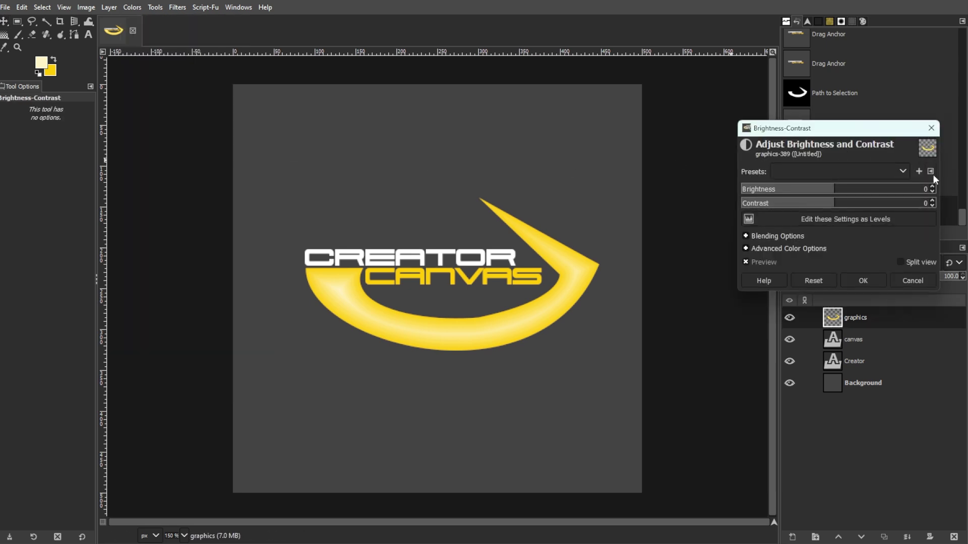
{"action": "left_click", "coordinate": [924, 192]}
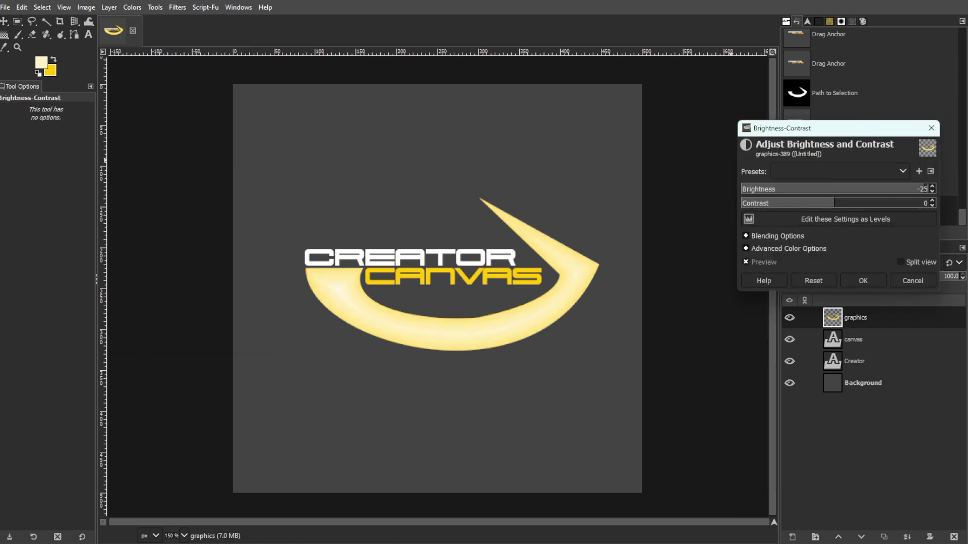
{"action": "type", "text": "-25"}
{"action": "key", "text": "Return"}
{"action": "left_click", "coordinate": [925, 207]}
{"action": "type", "text": "35"}
{"action": "key", "text": "Return"}
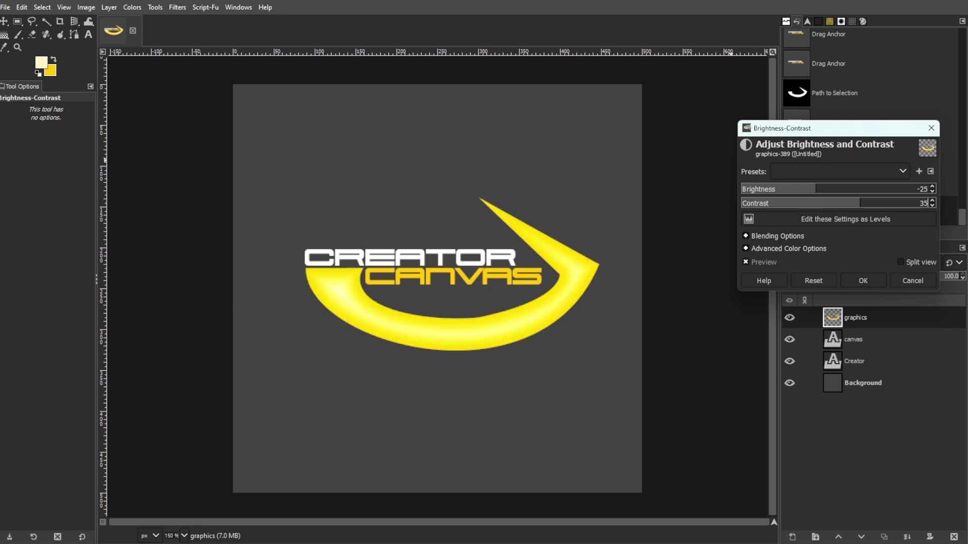
{"action": "left_click", "coordinate": [843, 281]}
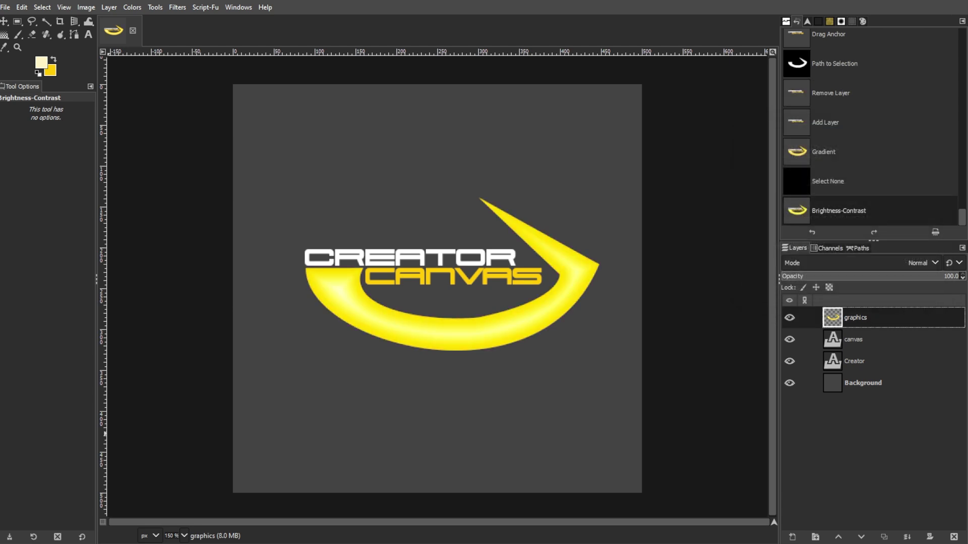
Step: Select the swoosh from the graphics layer's alpha and add a transparent layer named shadow directly beneath graphics
{"action": "right_click", "coordinate": [849, 318]}
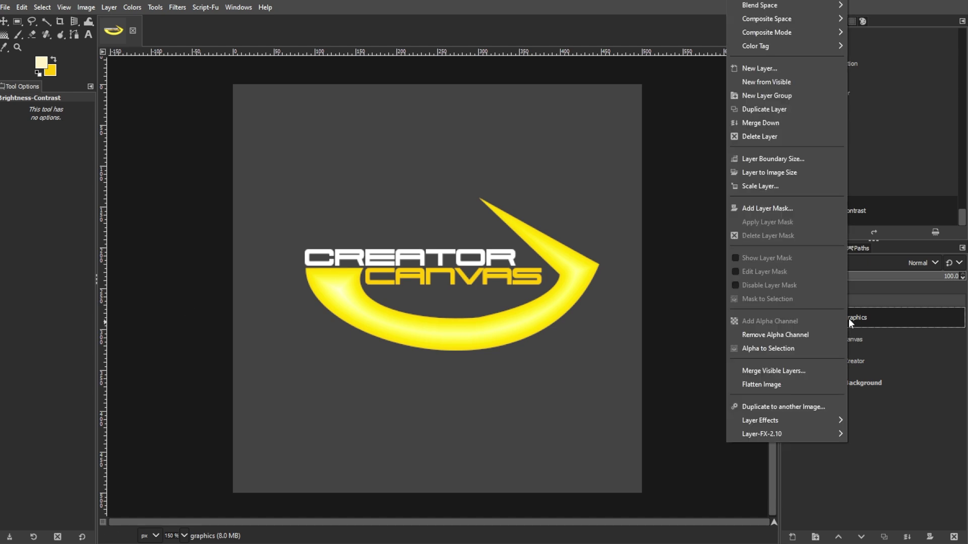
{"action": "left_click", "coordinate": [803, 350]}
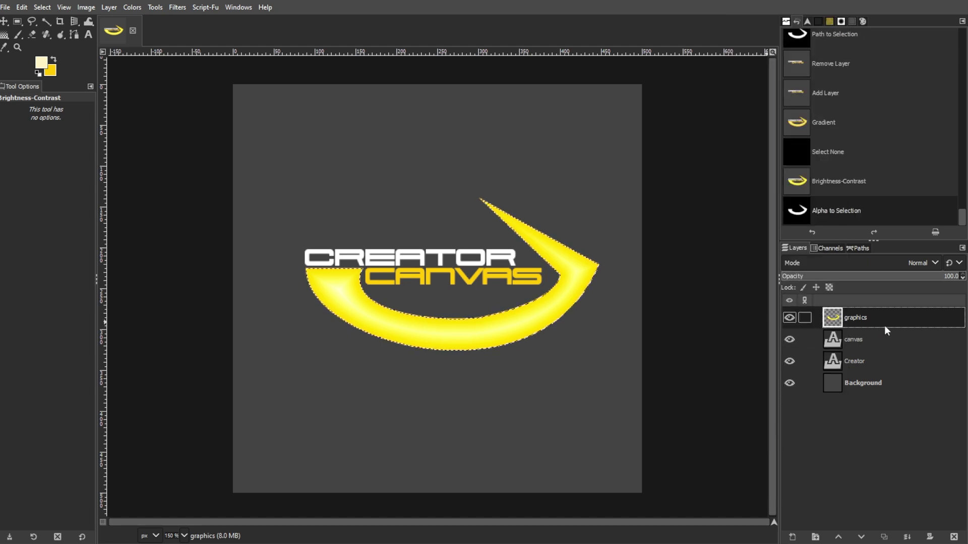
{"action": "left_click", "coordinate": [792, 538]}
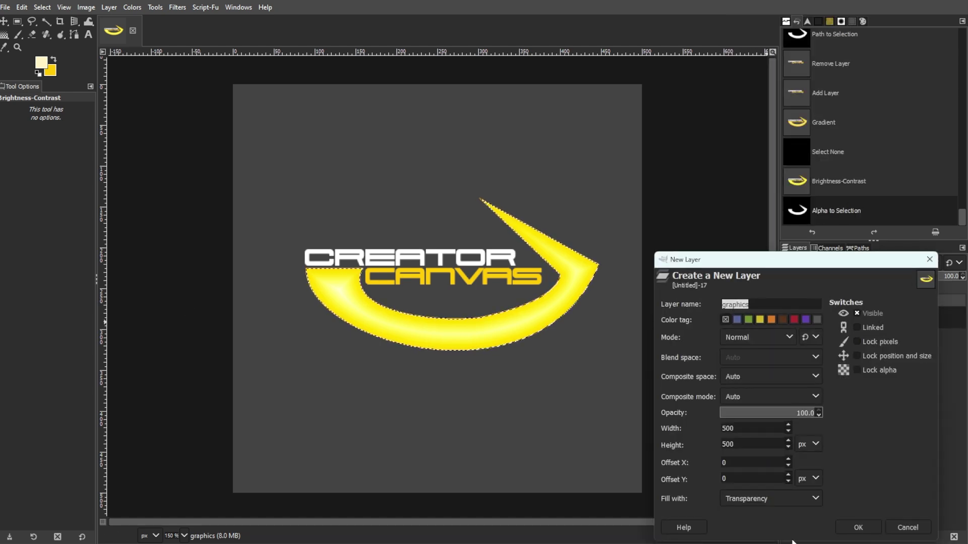
{"action": "key", "text": "Return"}
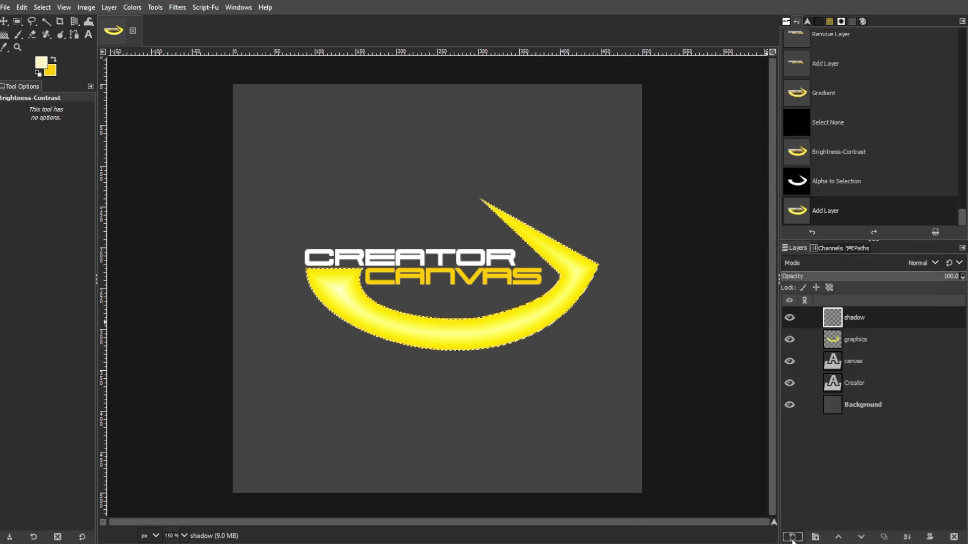
{"action": "left_click_drag", "start_coordinate": [870, 313], "coordinate": [873, 343]}
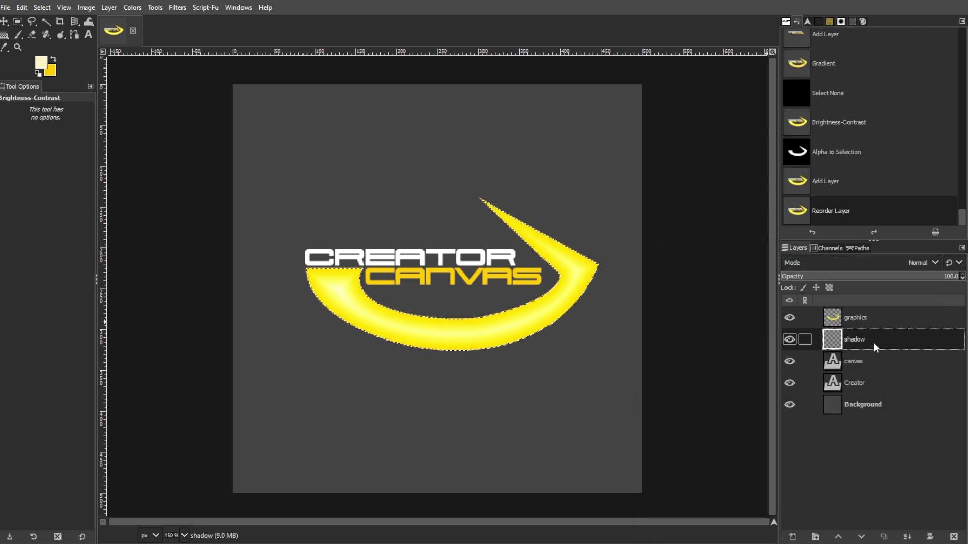
Step: Fill the swoosh selection on the shadow layer with black and set the layer's opacity to 25
{"action": "key", "text": "shift+b"}
{"action": "key", "text": "d"}
{"action": "left_click", "coordinate": [480, 325]}
{"action": "left_click_drag", "start_coordinate": [948, 276], "coordinate": [825, 275]}
Step: Clear the selection, nudge the active shadow layer slightly downward from the swoosh, and set its opacity to 37.9
{"action": "left_click", "coordinate": [3, 22]}
{"action": "left_click", "coordinate": [43, 143]}
{"action": "left_click", "coordinate": [466, 324]}
{"action": "key", "text": "Down"}
{"action": "key", "text": "Down"}
{"action": "key", "text": "Down"}
{"action": "key", "text": "Down"}
{"action": "key", "text": "ctrl+shift+a"}
{"action": "key", "text": "Down"}
{"action": "key", "text": "Down"}
{"action": "key", "text": "Down"}
{"action": "key", "text": "Down"}
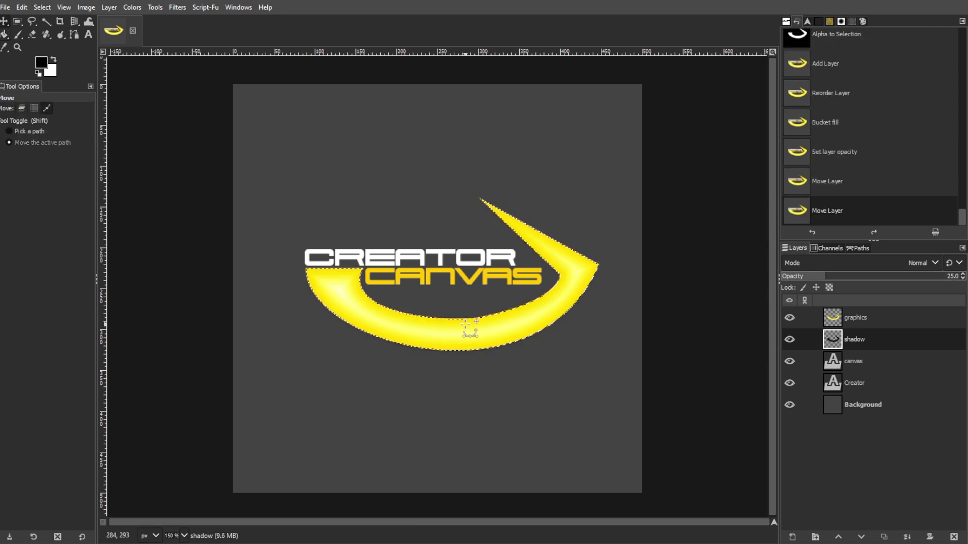
{"action": "key", "text": "ctrl+shift+a"}
{"action": "key", "text": "Down"}
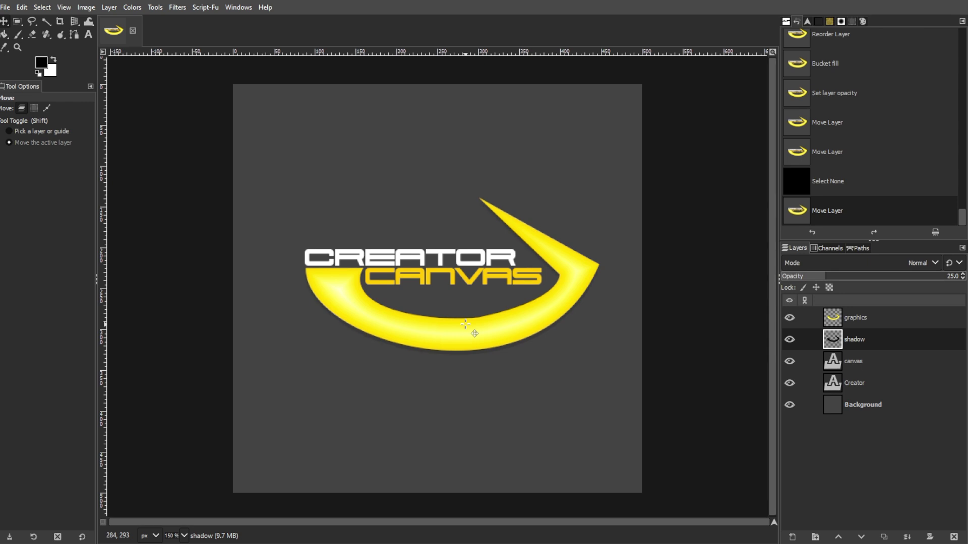
{"action": "left_click", "coordinate": [871, 275]}
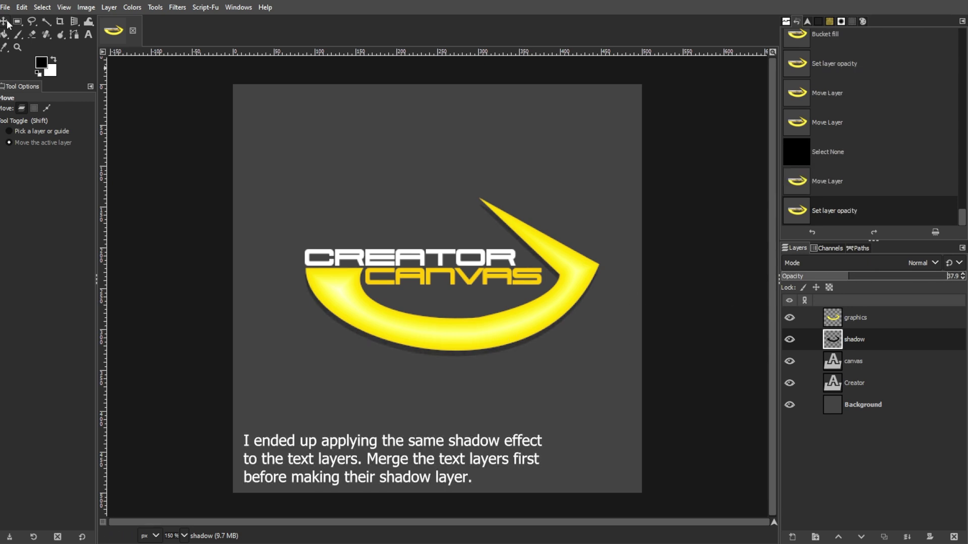
Step: Merge the canvas text layer down into the Creator layer and select the merged text from its alpha
{"action": "left_click", "coordinate": [868, 361]}
{"action": "left_click", "coordinate": [907, 537]}
{"action": "right_click", "coordinate": [857, 361]}
{"action": "left_click", "coordinate": [857, 408]}
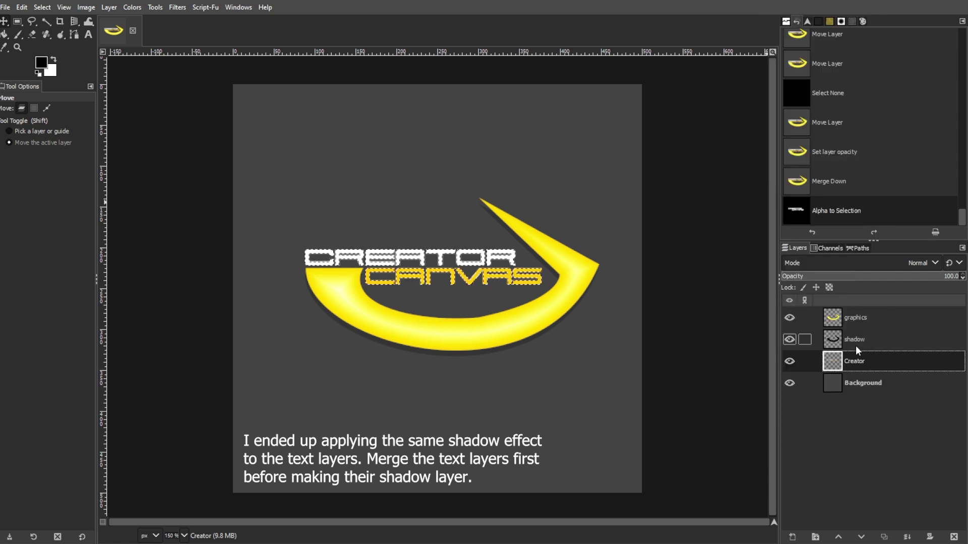
Step: Add a transparent layer named shadow-text and place it directly beneath the Creator layer
{"action": "left_click", "coordinate": [793, 538]}
{"action": "left_click", "coordinate": [756, 305]}
{"action": "type", "text": "-text"}
{"action": "left_click", "coordinate": [859, 528]}
{"action": "left_click_drag", "start_coordinate": [894, 368], "coordinate": [890, 389]}
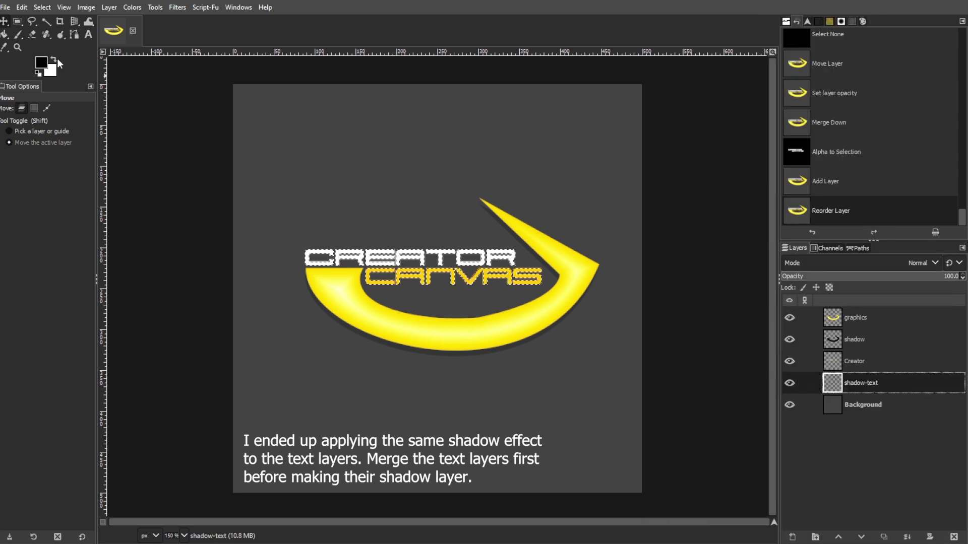
Step: Fill the text selection on shadow-text with black, deselect, and nudge the layer a few pixels right and down
{"action": "left_click", "coordinate": [4, 34]}
{"action": "left_click", "coordinate": [380, 258]}
{"action": "key", "text": "ctrl+shift+a"}
{"action": "left_click", "coordinate": [5, 22]}
{"action": "key", "text": "Right"}
{"action": "key", "text": "Right"}
{"action": "key", "text": "Right"}
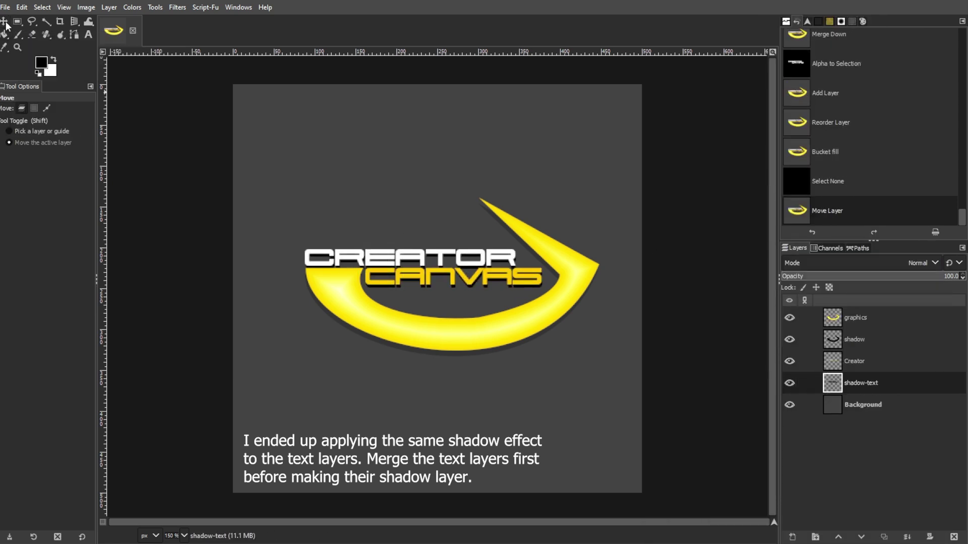
{"action": "key", "text": "Down"}
{"action": "key", "text": "Down"}
{"action": "key", "text": "Down"}
Step: Set the swoosh's shadow layer opacity to 100
{"action": "left_click", "coordinate": [896, 338]}
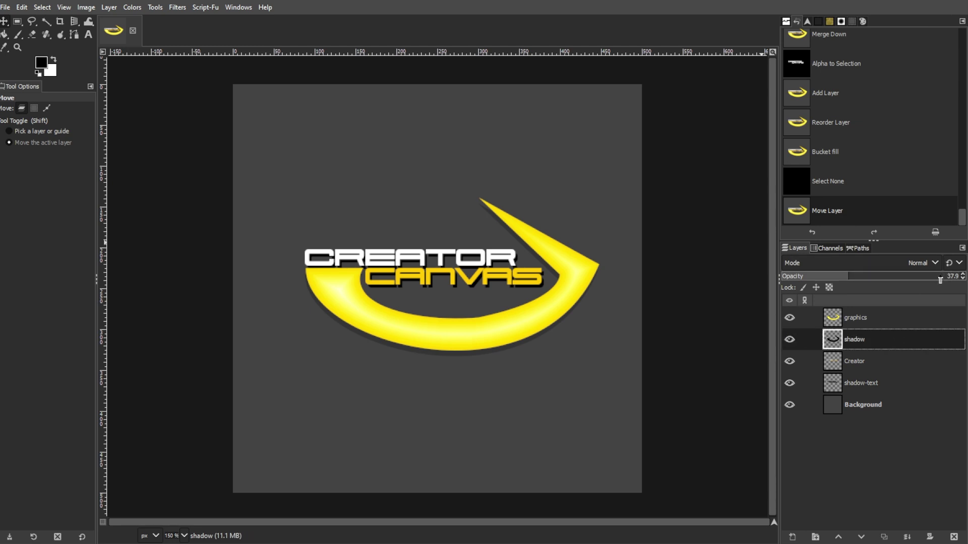
{"action": "left_click_drag", "start_coordinate": [940, 280], "coordinate": [960, 279]}
{"action": "left_click", "coordinate": [861, 469]}
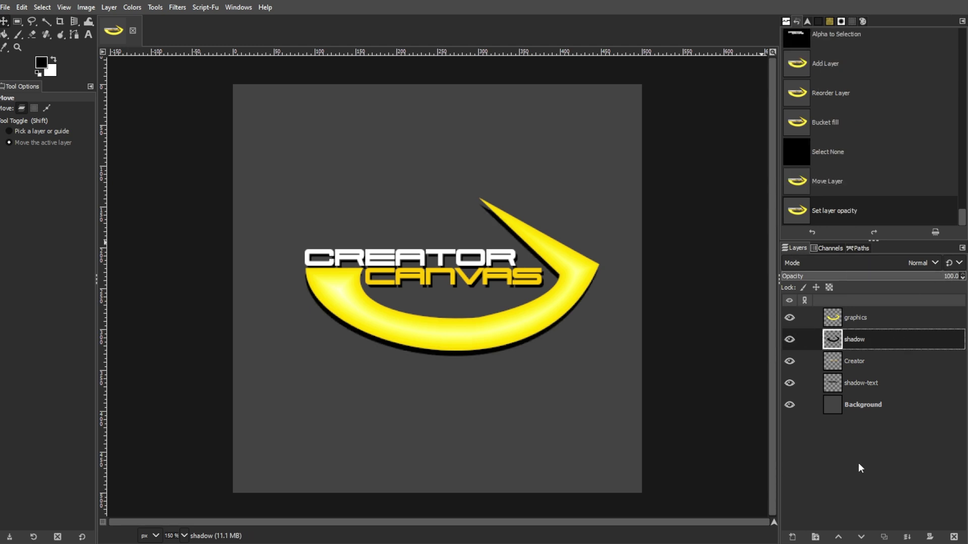